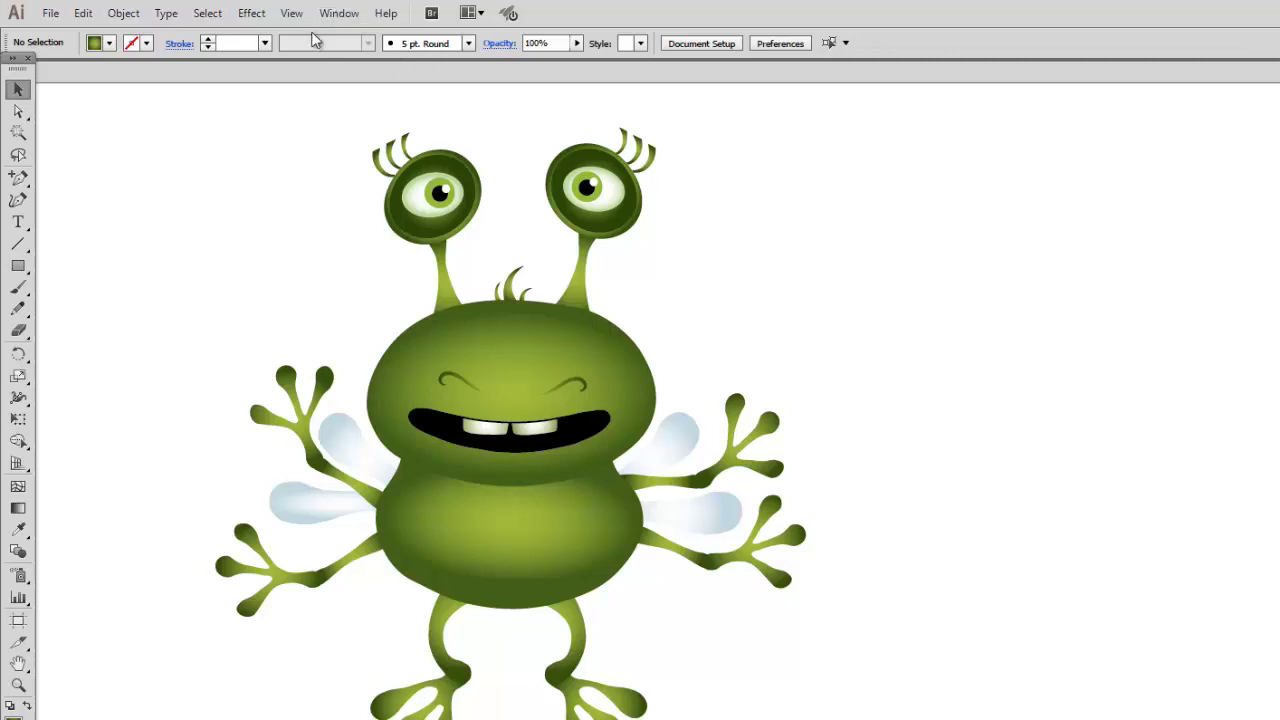
Open the Layers panel and duplicate Layer 1 into new layer copies.
click(341, 13)
click(366, 491)
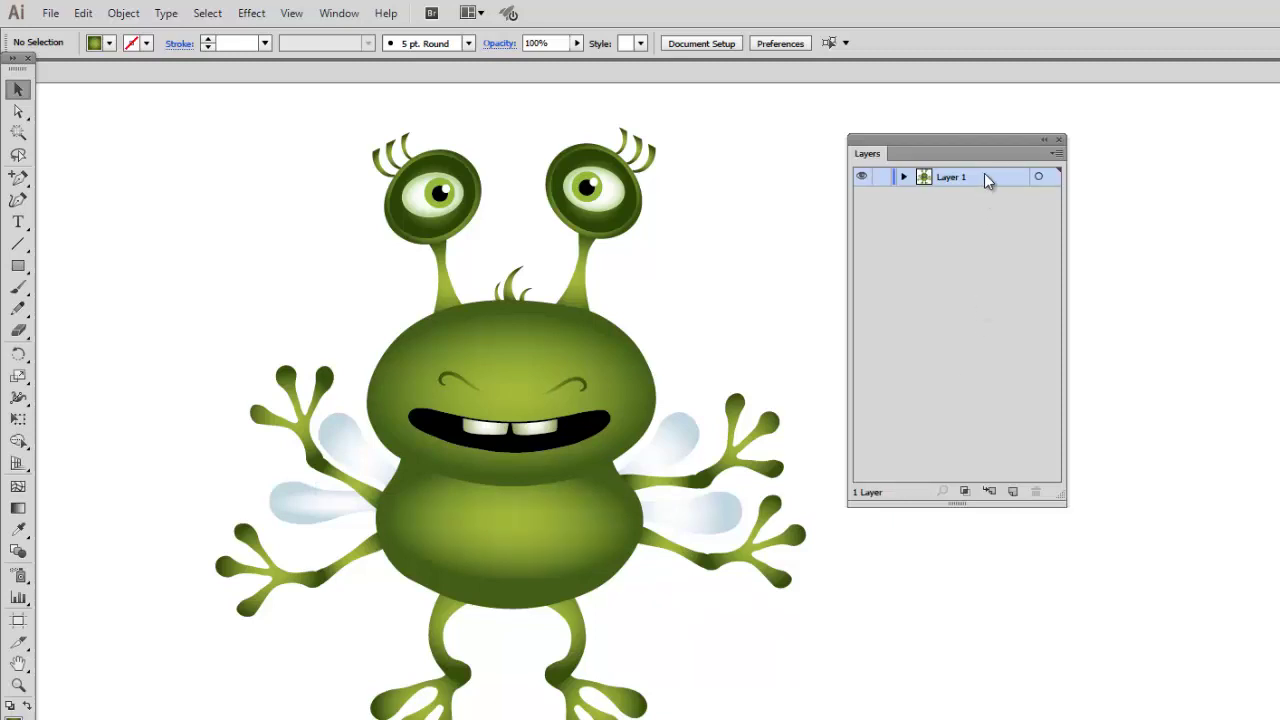
drag(984, 177, 1013, 491)
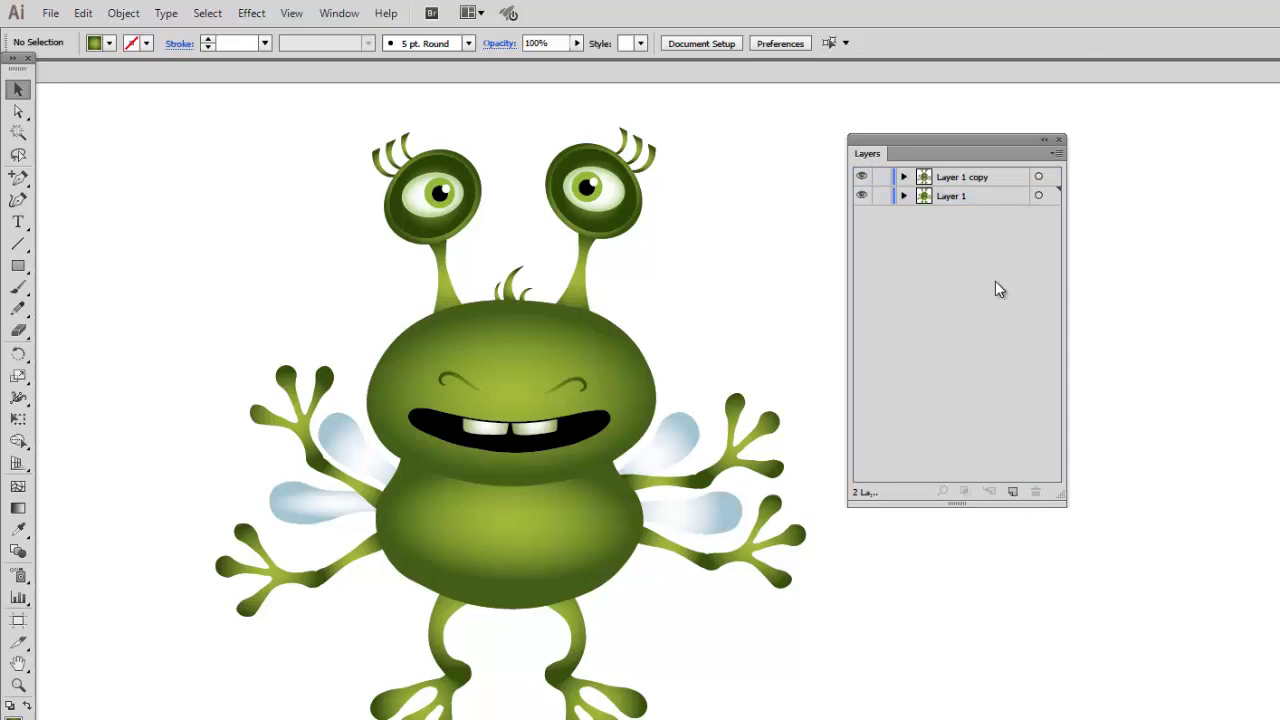
drag(997, 177, 1013, 491)
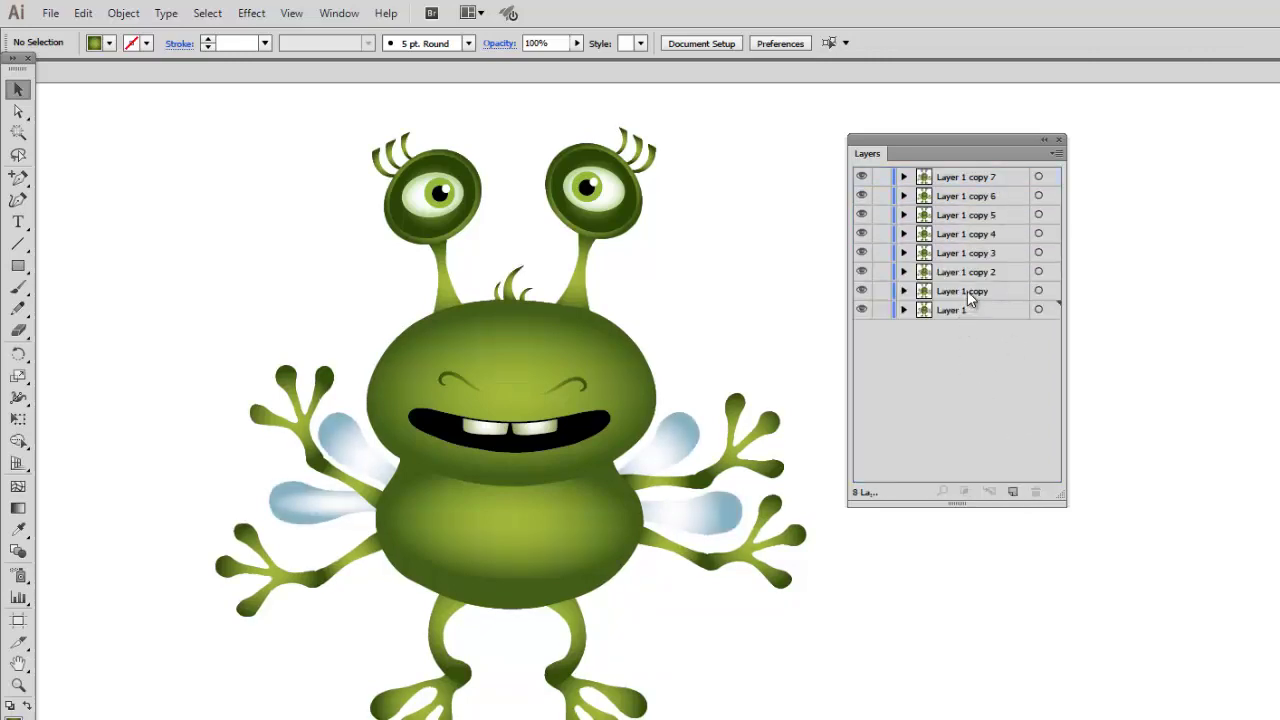
Rename the Layer 1 copies sequentially to Layer 2, Layer 3, Layer 4, Layer 5 and onward.
double_click(967, 291)
drag(967, 291, 948, 233)
text(2)
click(965, 271)
double_click(965, 271)
text(3)
click(965, 252)
double_click(965, 252)
text(4)
click(965, 233)
double_click(965, 233)
text(5)
click(967, 216)
double_click(967, 214)
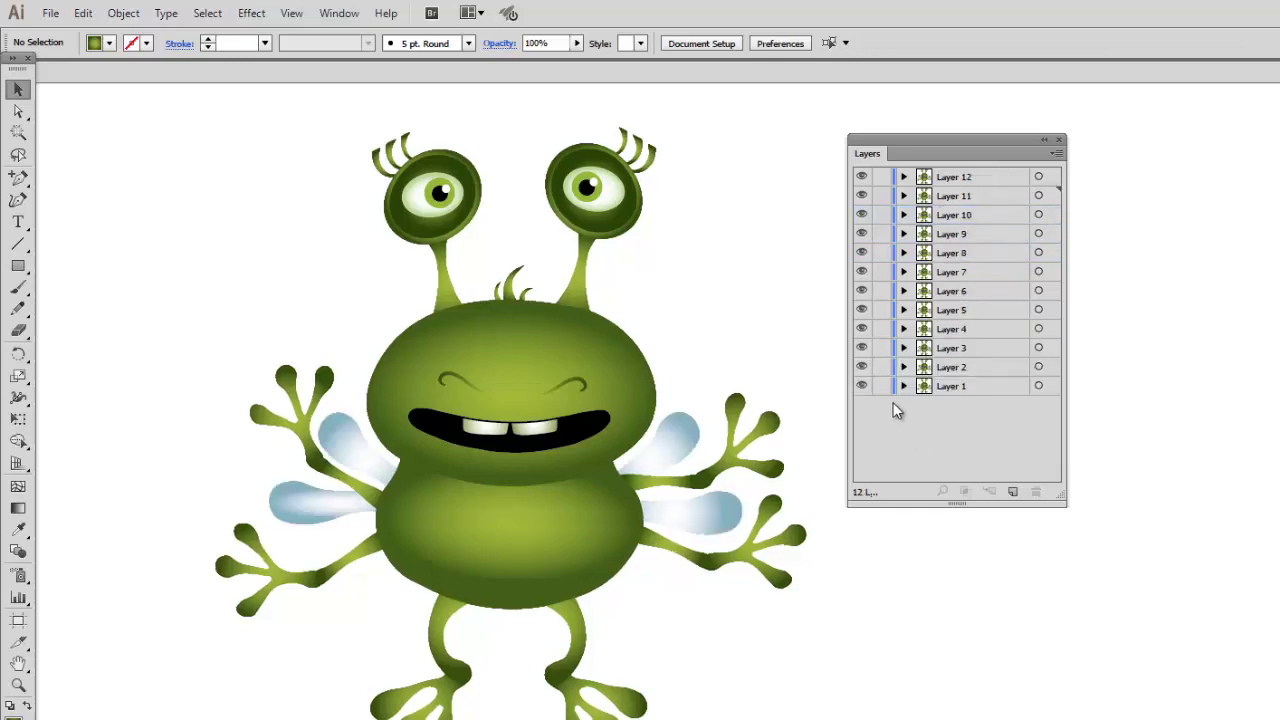
Hide Layers 2–12, make Layer 1 active, and group the left eye with its stalk.
drag(861, 370, 862, 177)
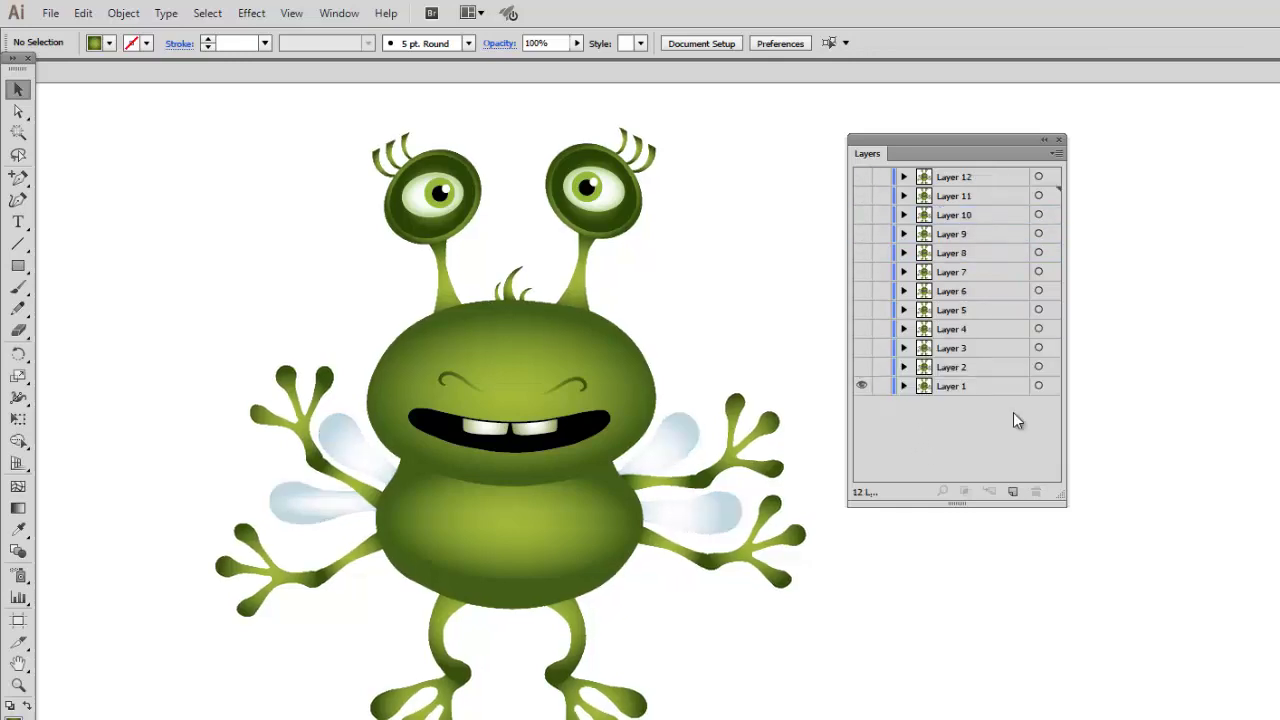
click(990, 388)
drag(323, 123, 461, 283)
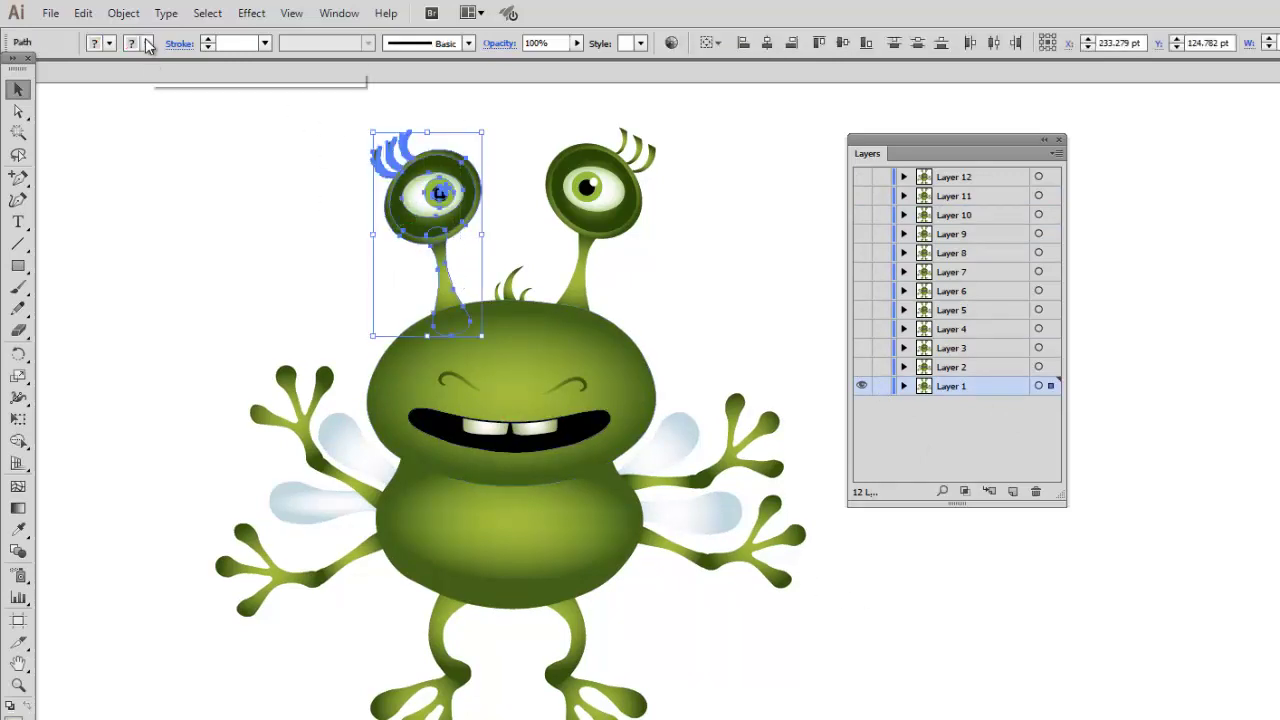
click(124, 13)
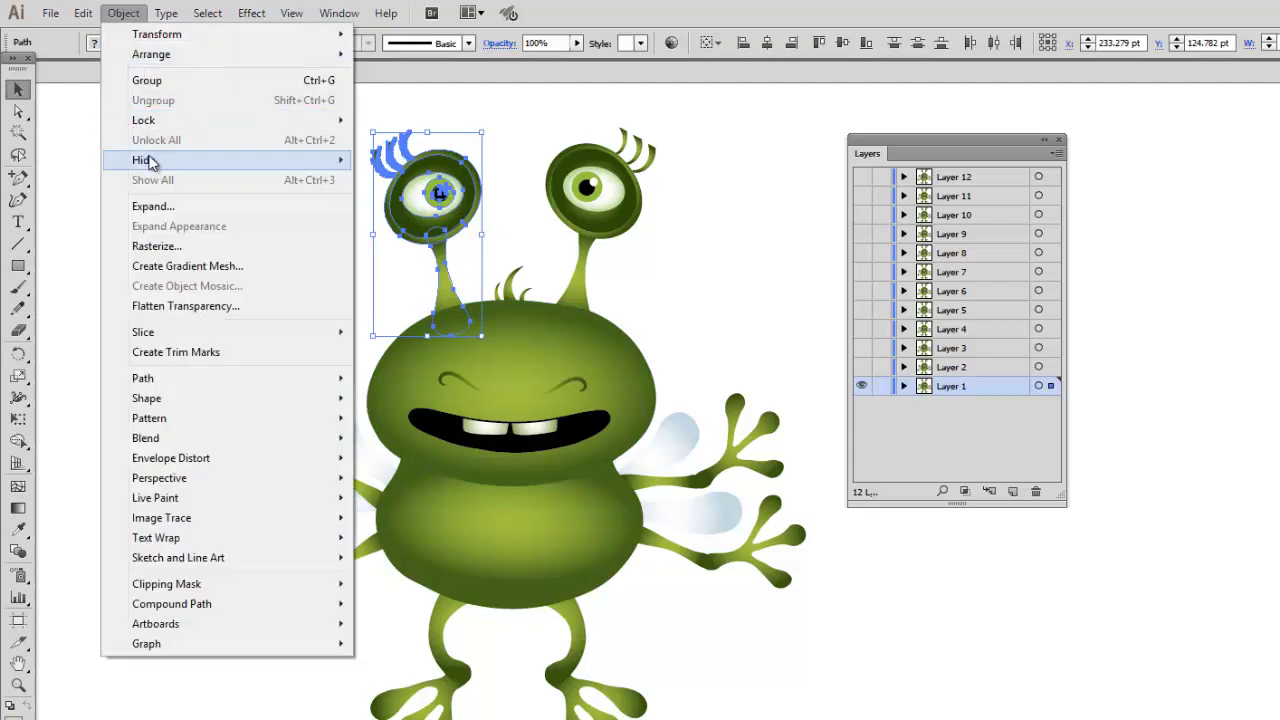
click(147, 81)
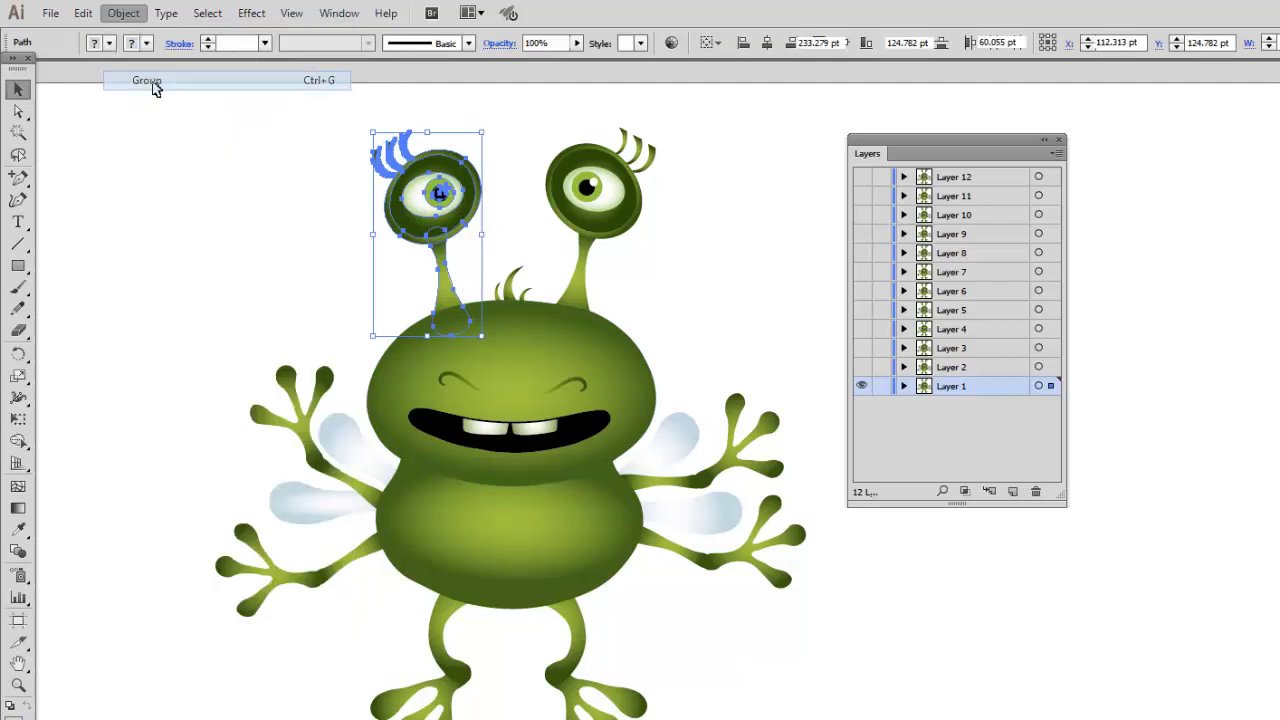
Group the right eye with its stalk and clear the selection.
drag(717, 108, 562, 268)
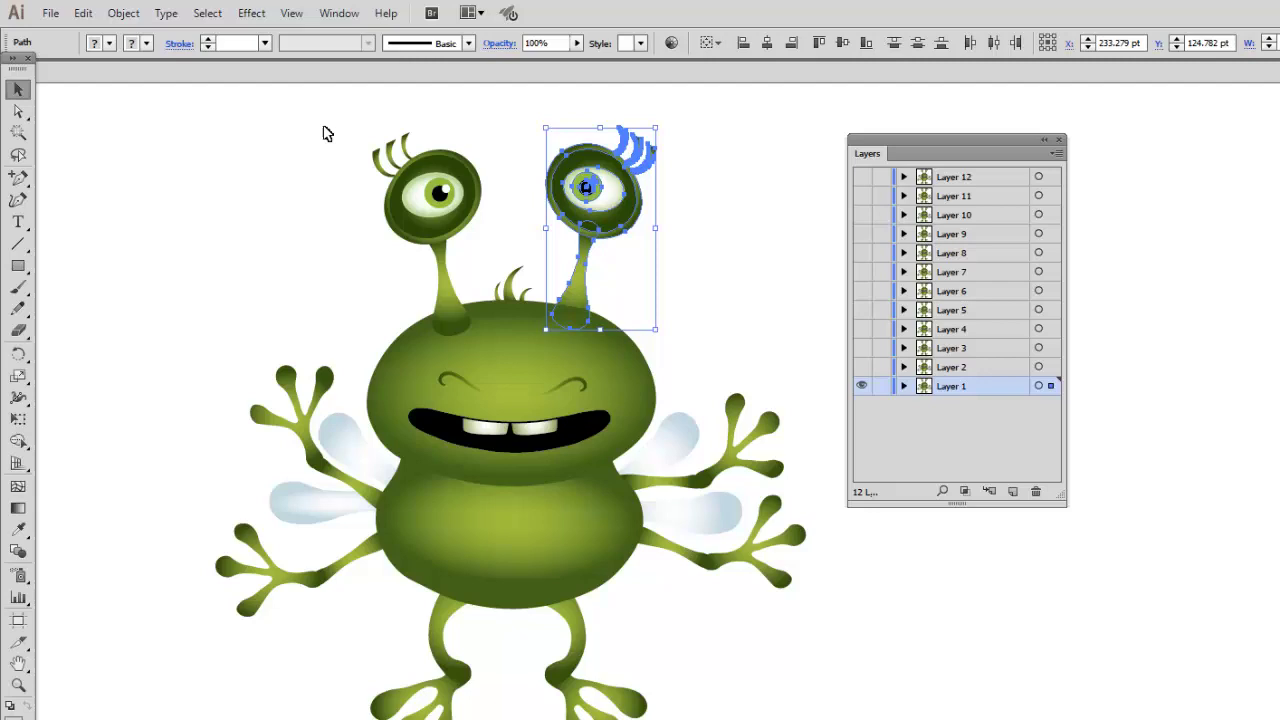
click(124, 13)
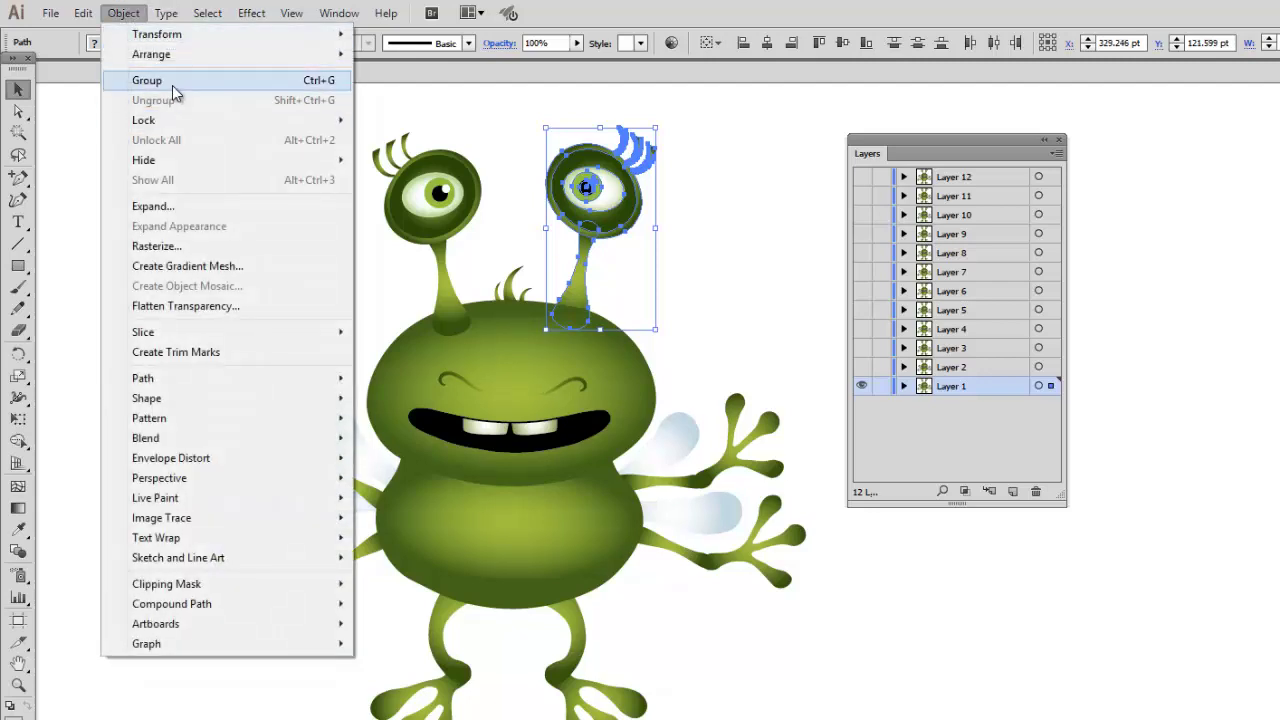
click(178, 82)
click(763, 289)
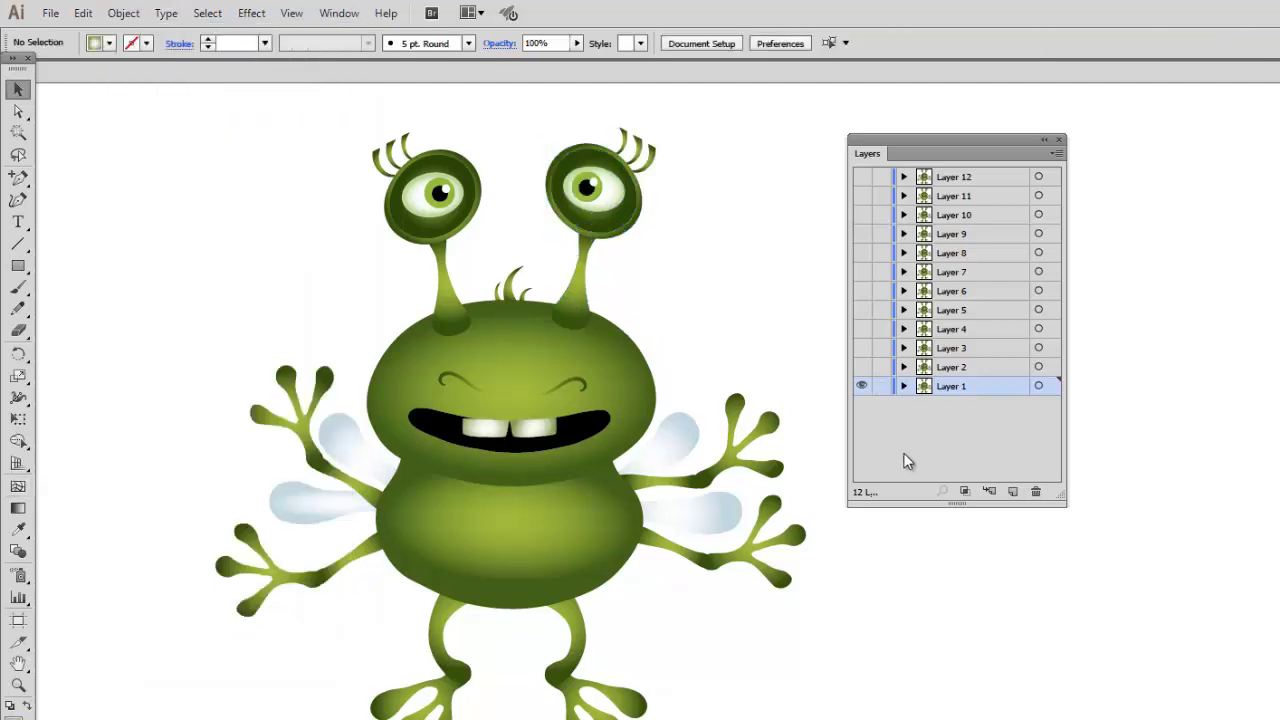
Lock Layer 1, show Layer 2, and stretch both eyes taller.
click(983, 369)
click(861, 367)
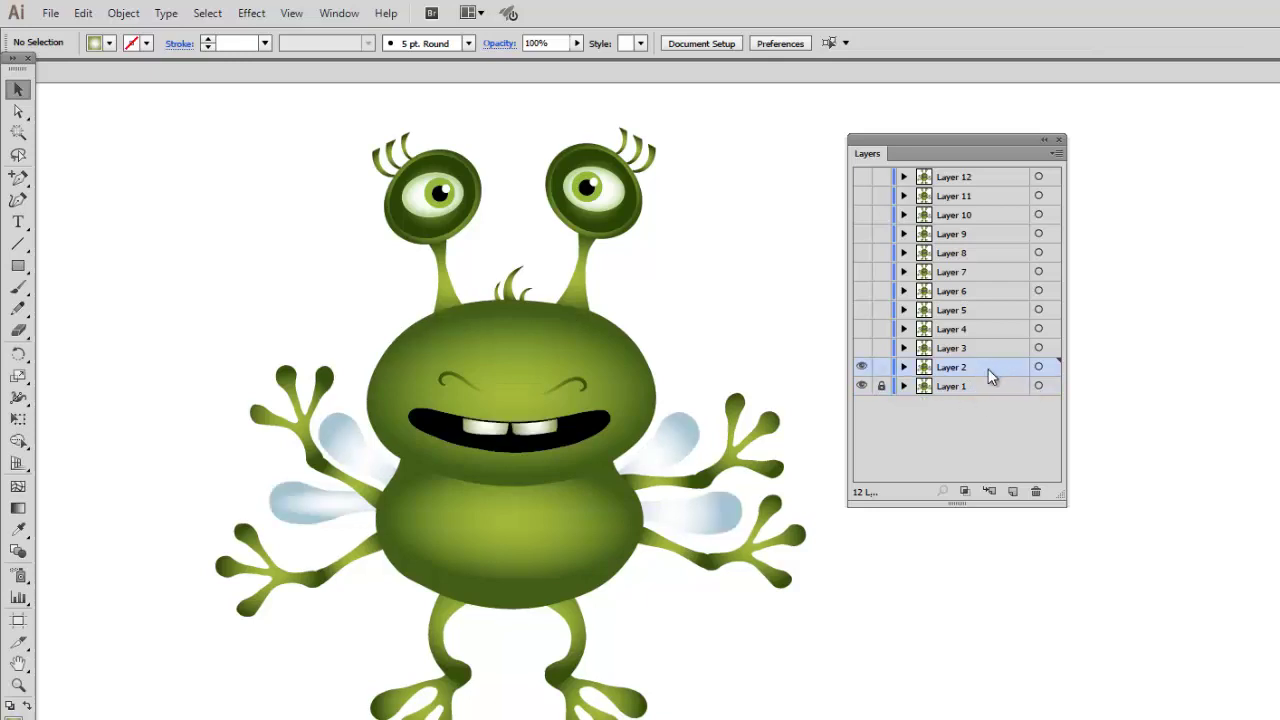
drag(365, 117, 462, 274)
drag(430, 133, 428, 124)
drag(530, 125, 658, 262)
drag(602, 124, 604, 111)
Make the mouth narrower and deeper, then lock Layer 2.
click(583, 460)
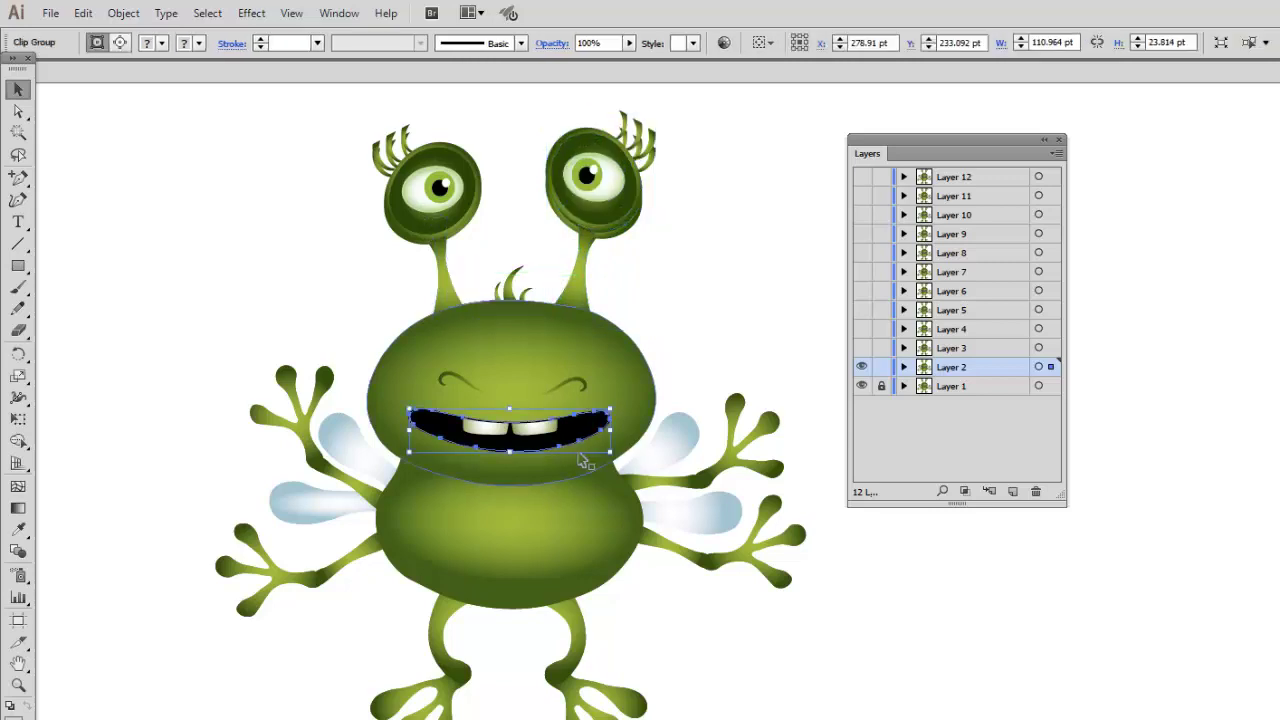
drag(609, 411, 607, 403)
drag(408, 454, 422, 459)
drag(605, 402, 598, 403)
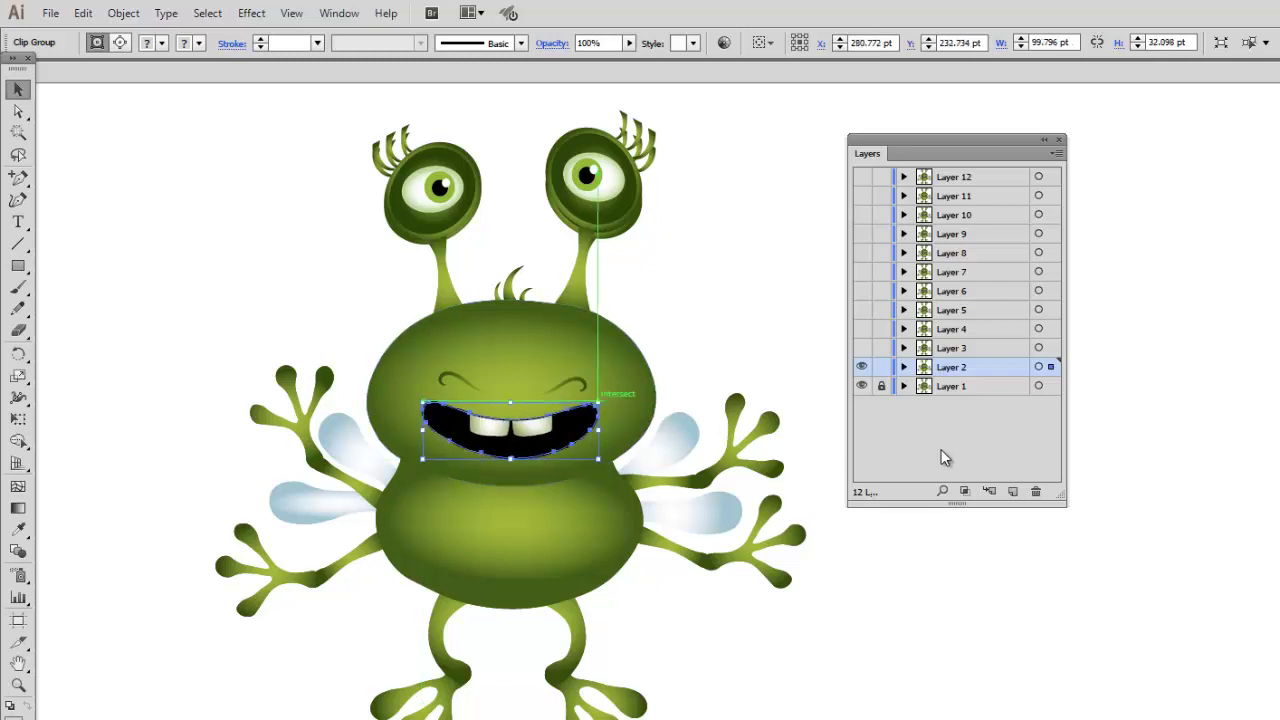
click(881, 367)
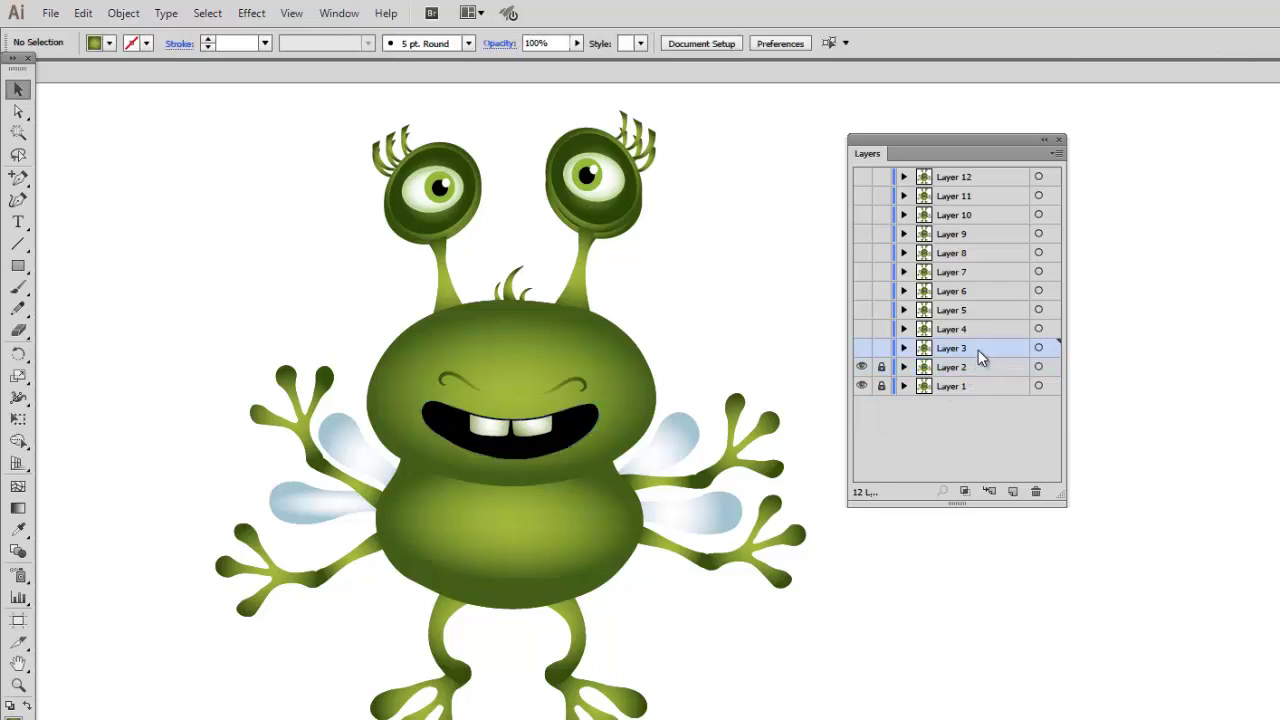
Show Layer 3, raise the right eye and stalk, and stretch the left eye taller.
click(861, 347)
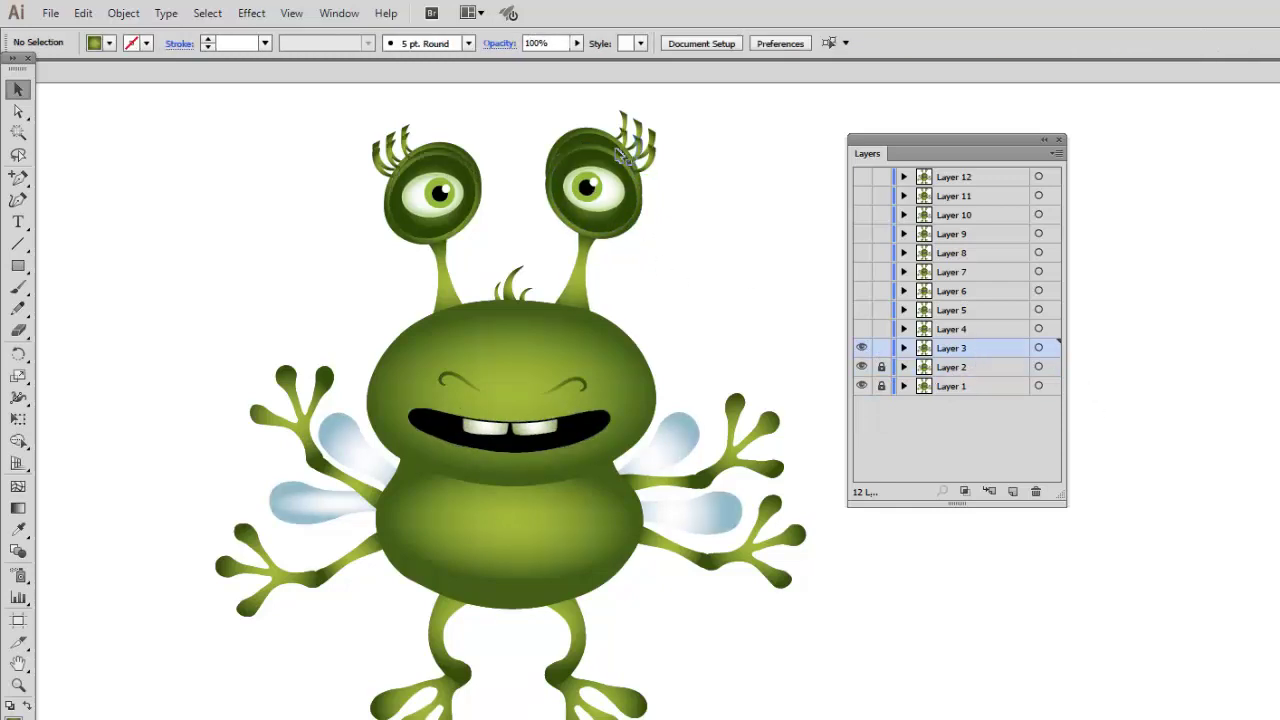
drag(531, 124, 654, 252)
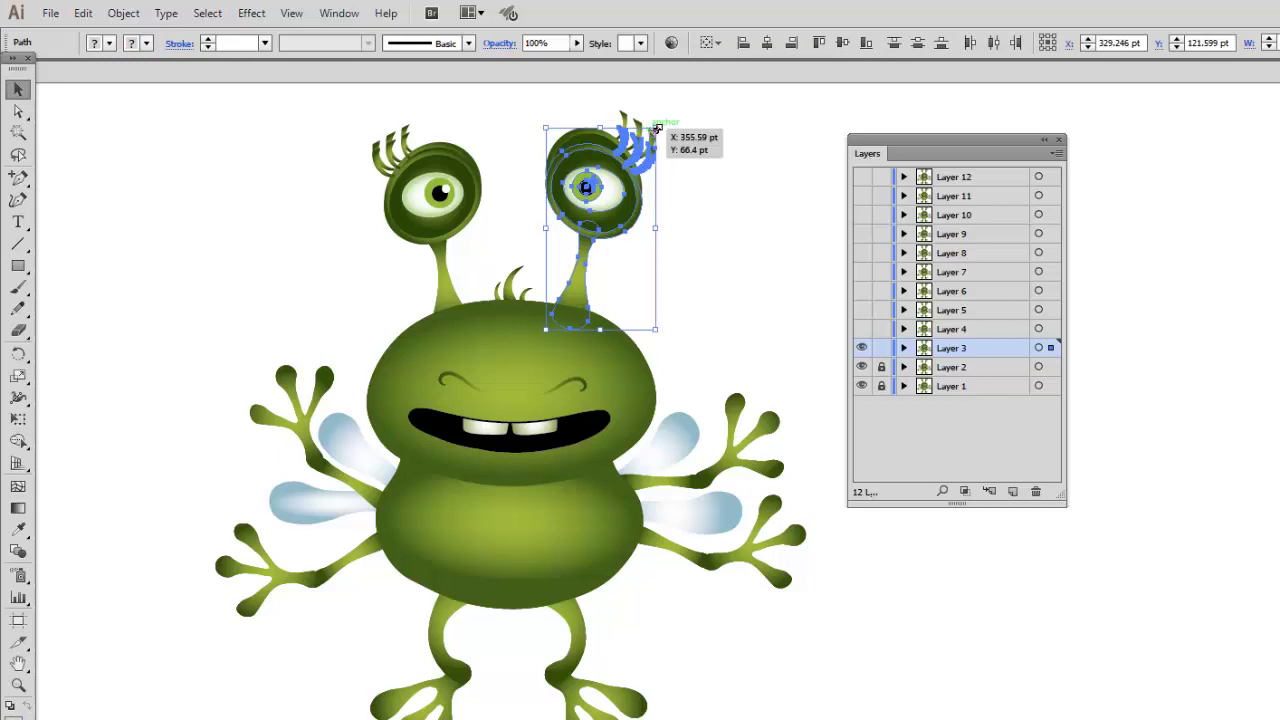
drag(657, 128, 661, 100)
drag(337, 122, 466, 270)
drag(482, 132, 486, 114)
Resize the mouth narrower and deeper, then lock Layer 3.
click(573, 433)
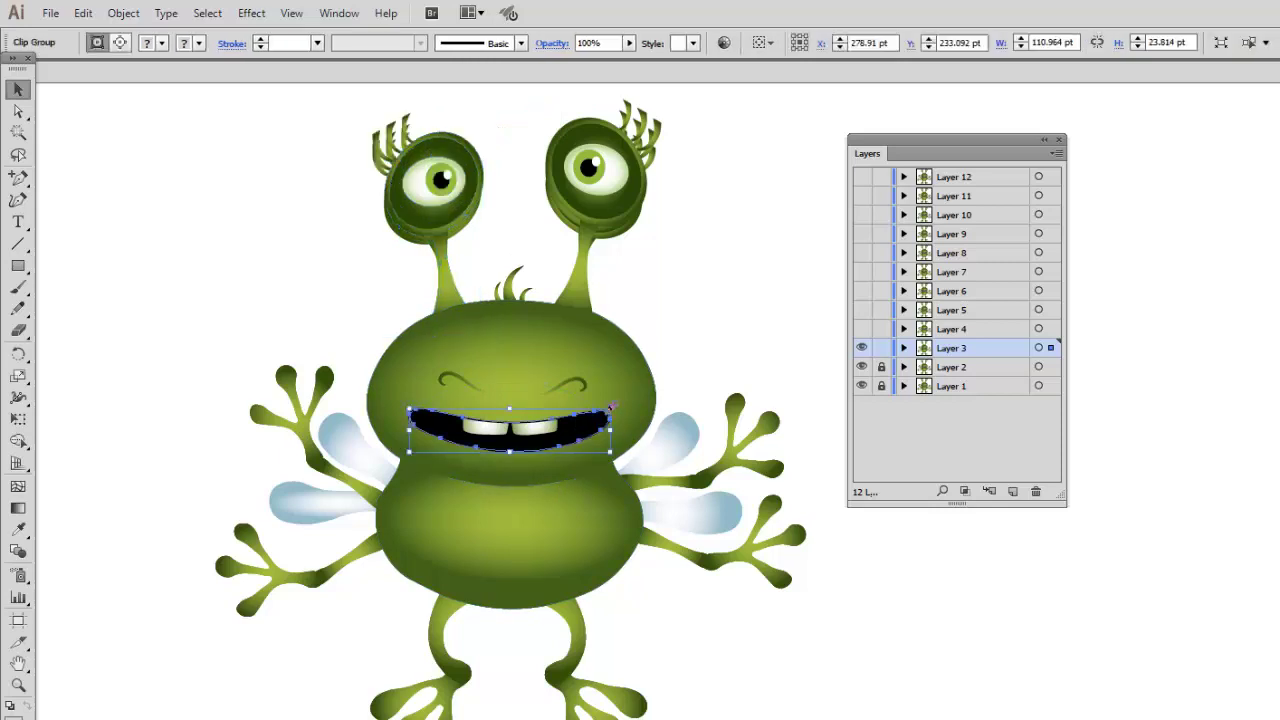
drag(609, 409, 597, 392)
drag(410, 451, 427, 464)
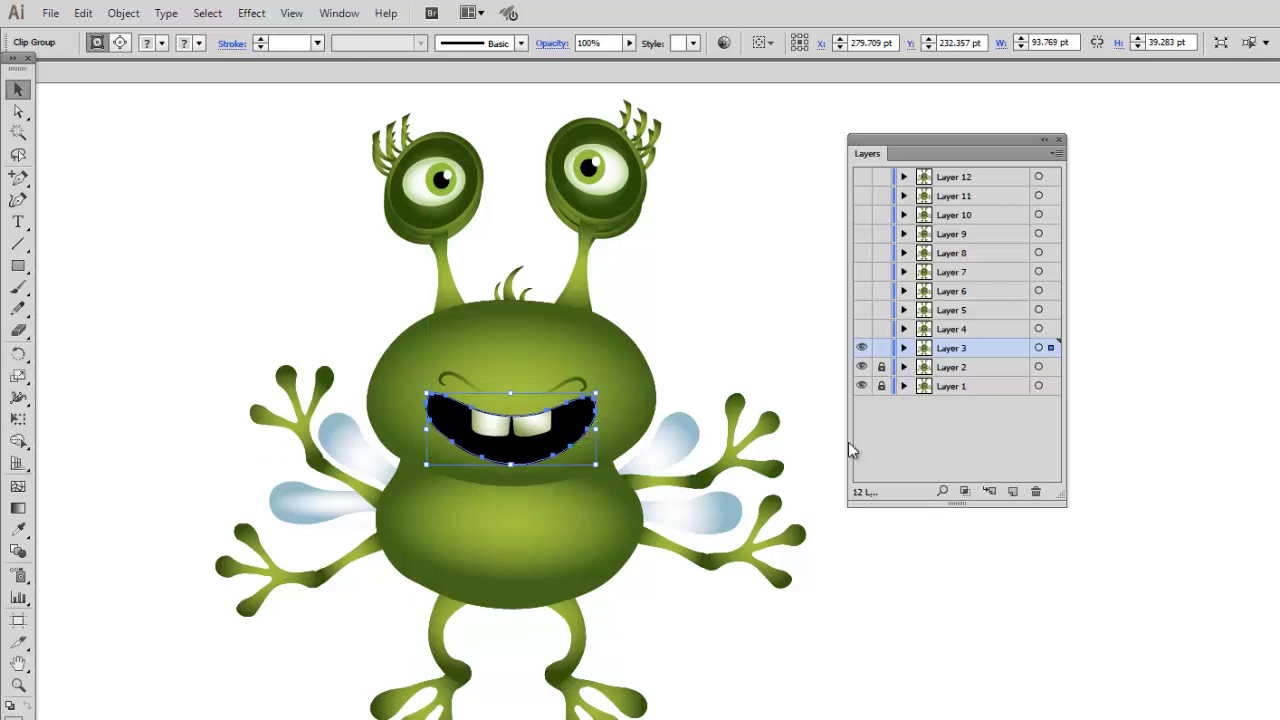
click(881, 348)
Show Layer 4 and shrink, rotate and reposition both eye stalks.
click(983, 330)
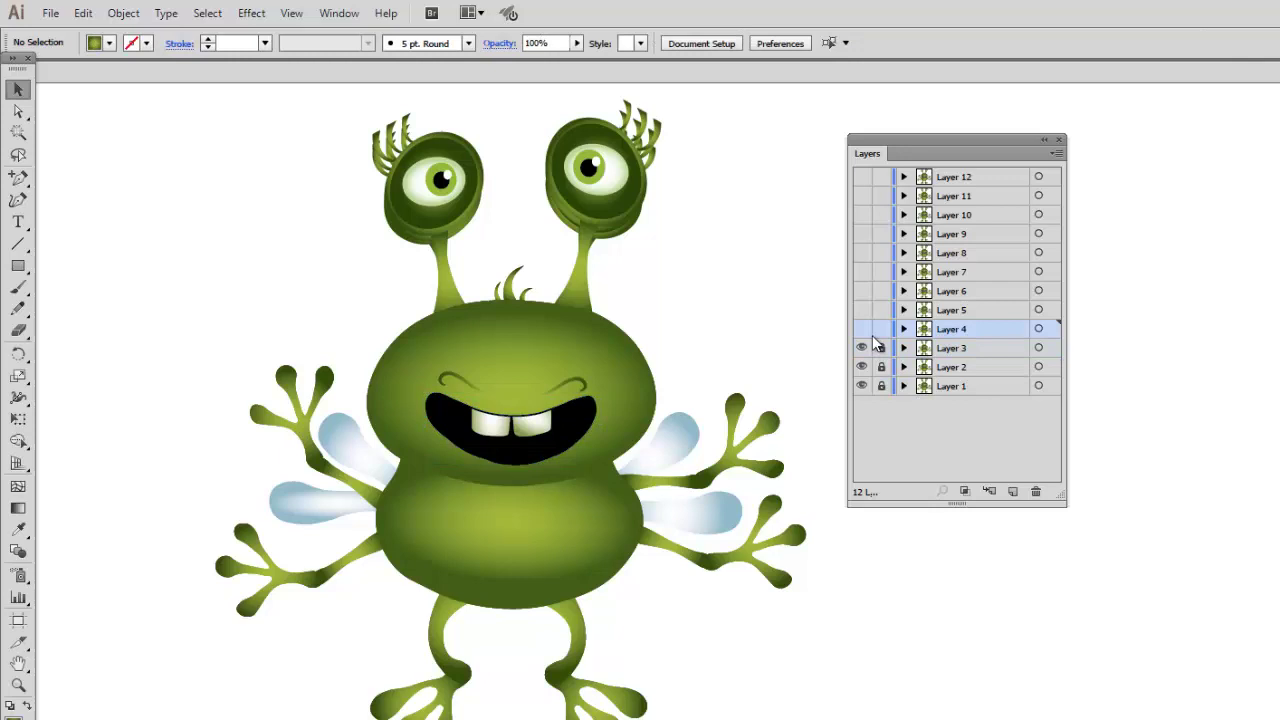
click(862, 329)
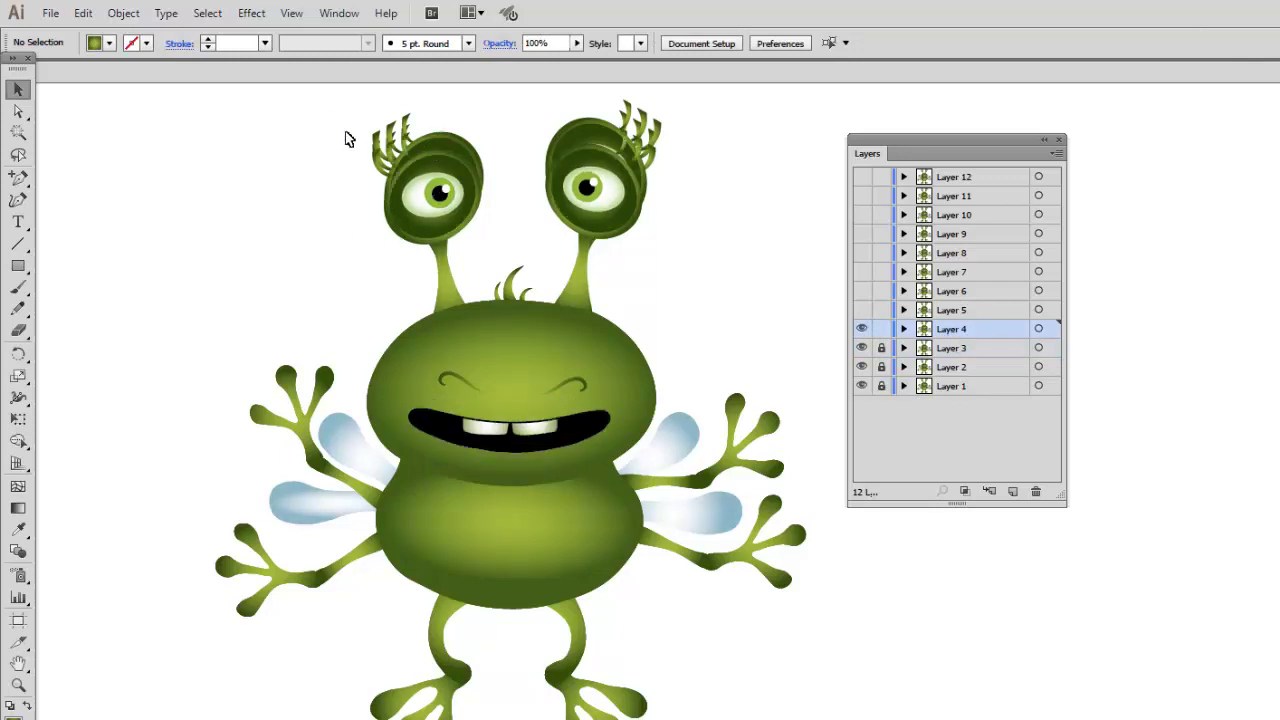
drag(329, 114, 467, 268)
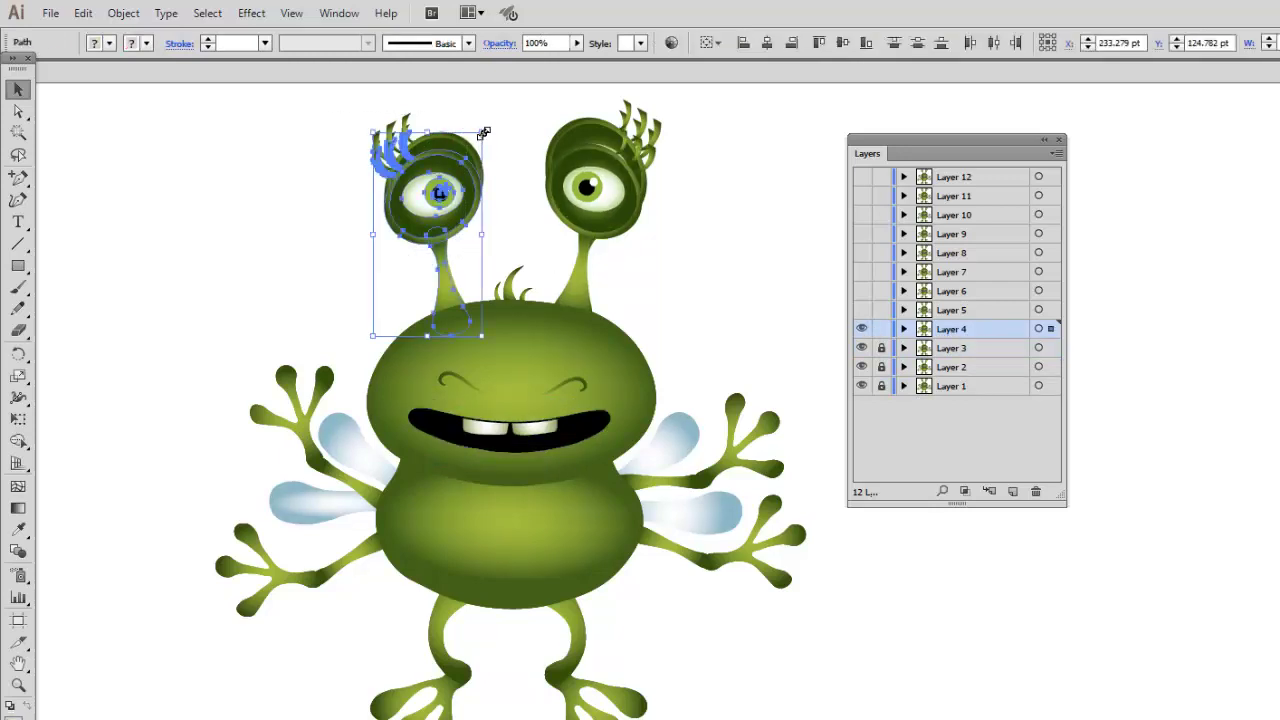
drag(484, 132, 470, 128)
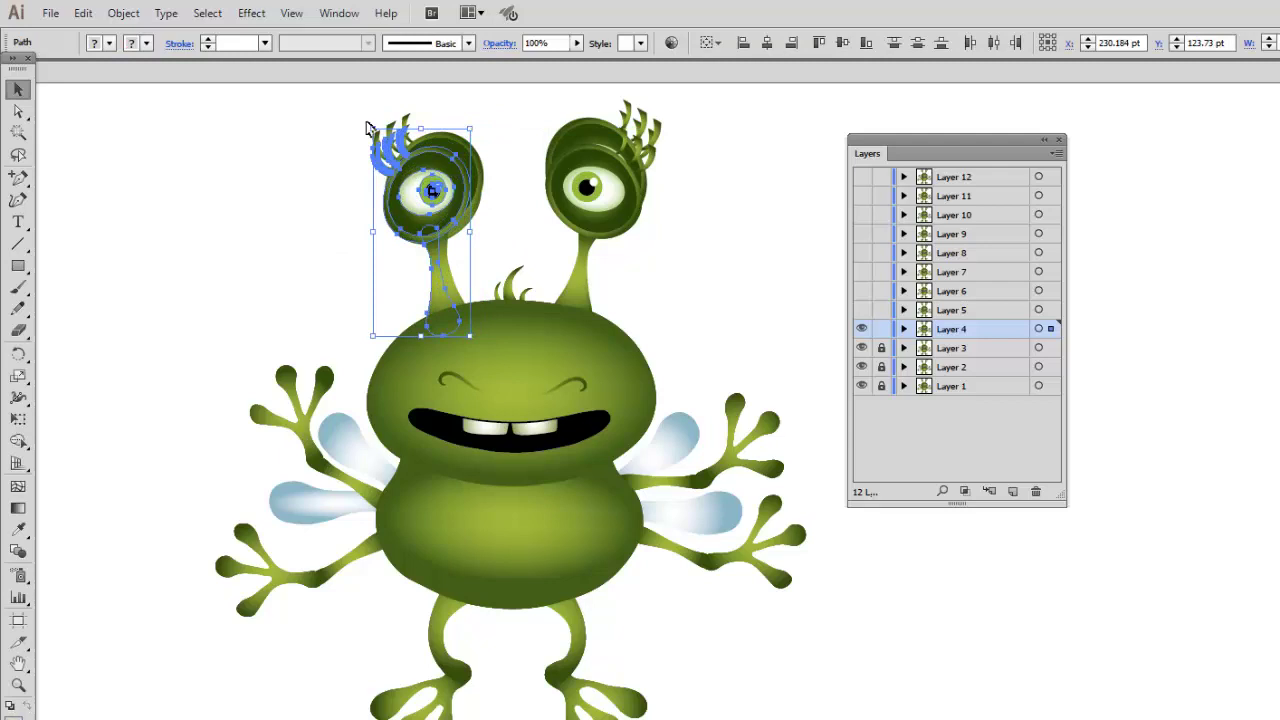
drag(366, 125, 350, 130)
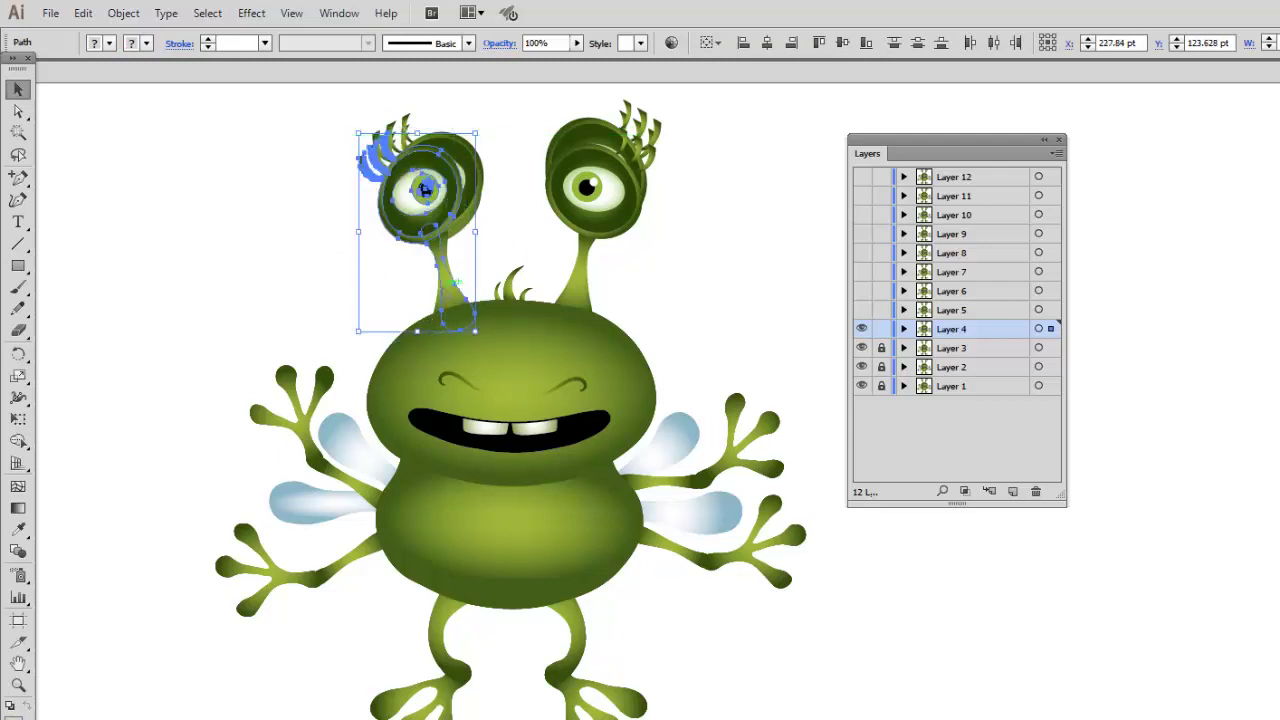
drag(455, 291, 453, 287)
drag(677, 114, 545, 270)
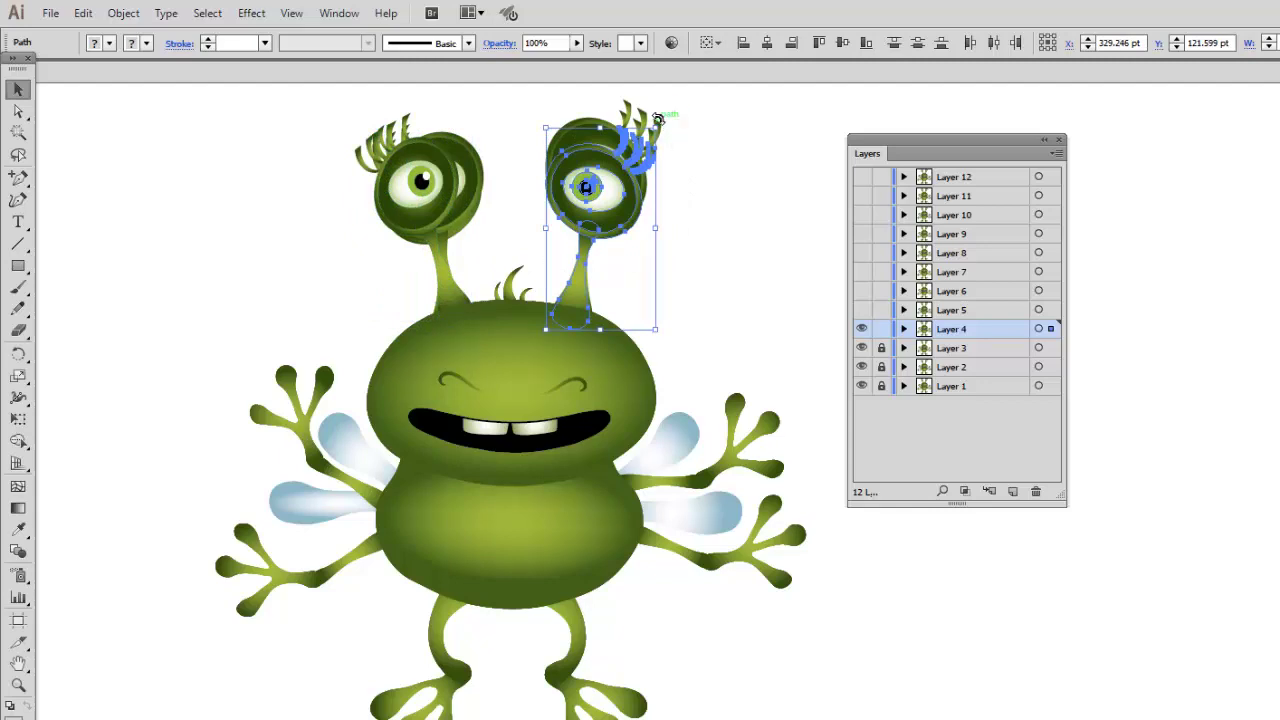
drag(661, 120, 688, 136)
Replace the grin with a black round mouth outlined in green, then lock Layer 4.
click(585, 422)
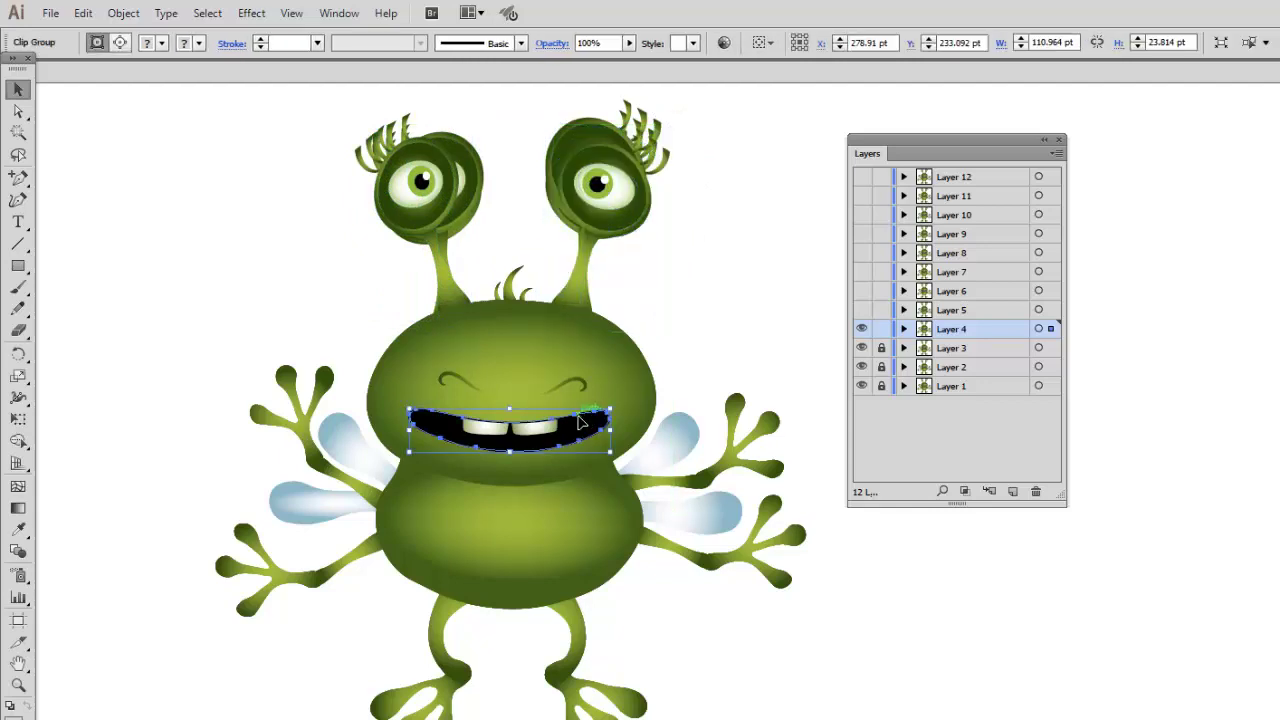
key(Delete)
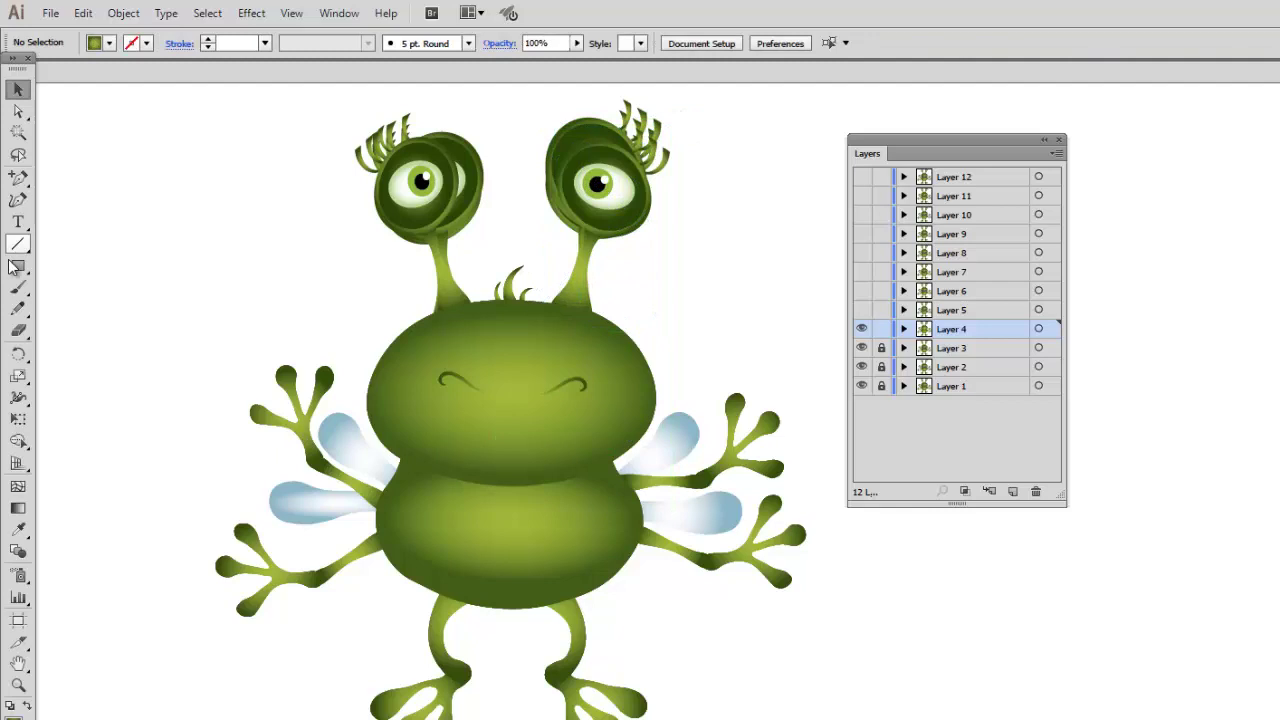
click(18, 265)
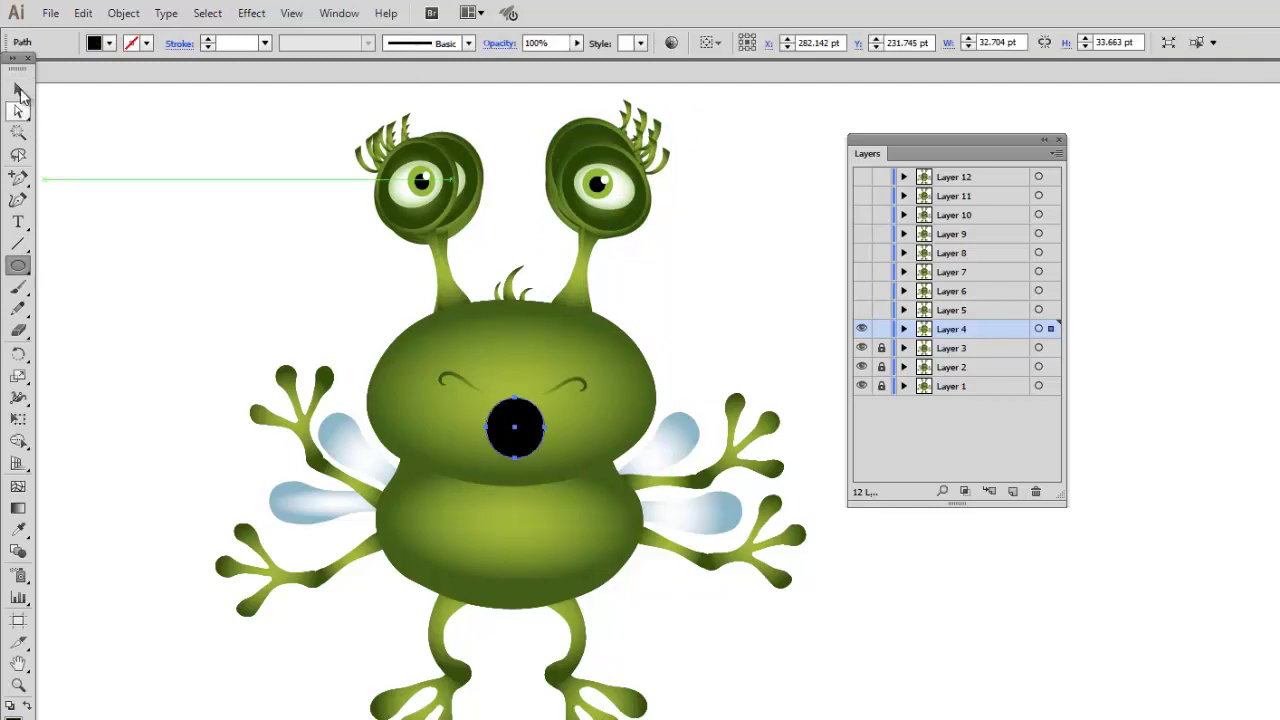
key(v)
drag(533, 427, 530, 430)
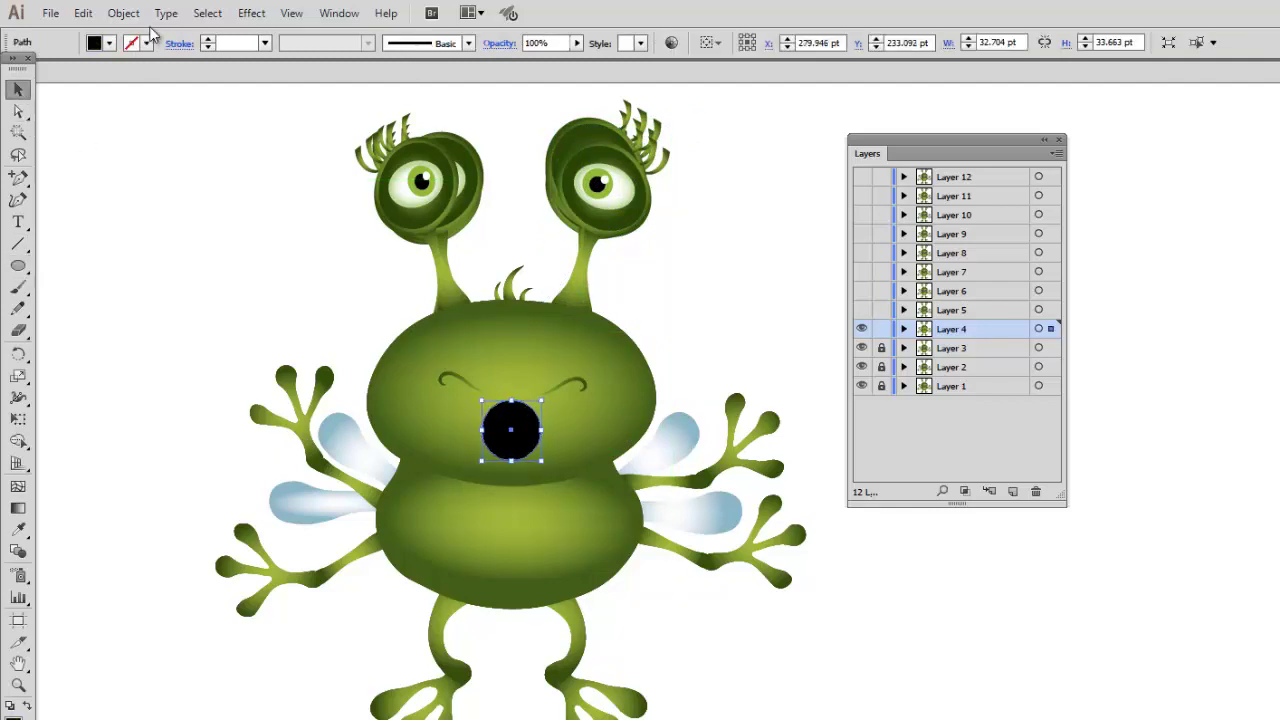
click(146, 42)
click(88, 75)
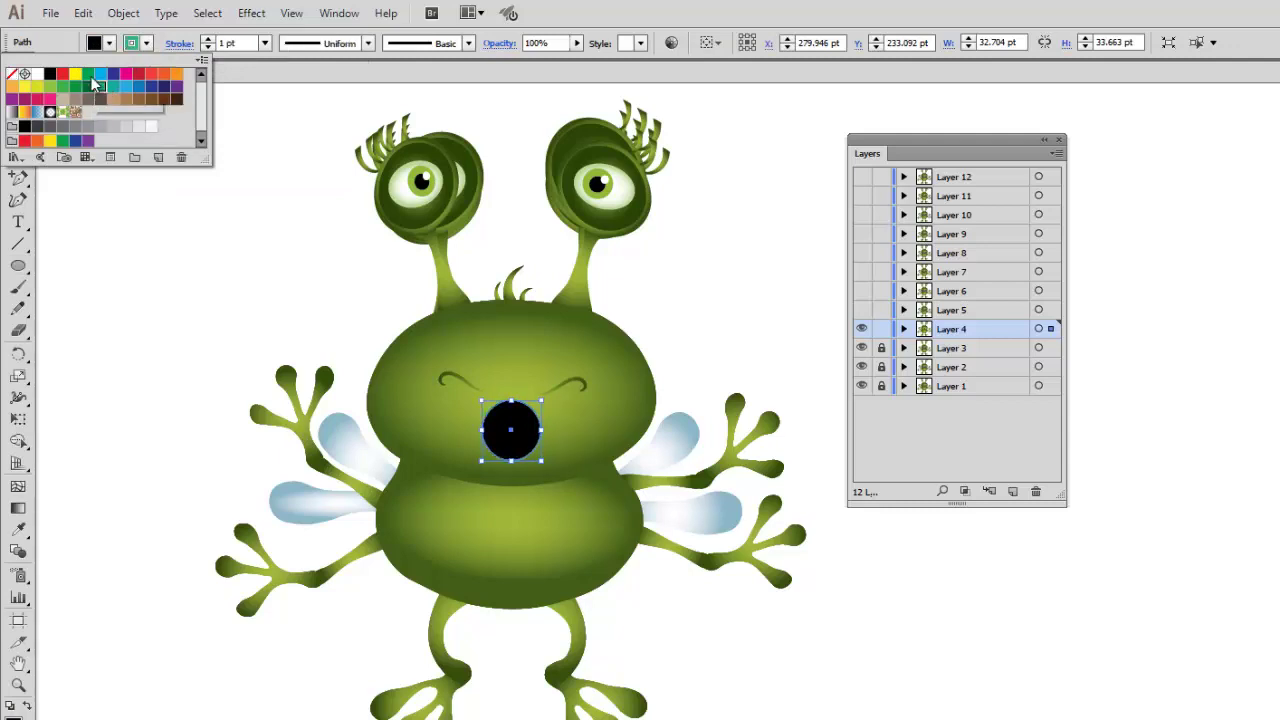
click(766, 404)
click(881, 329)
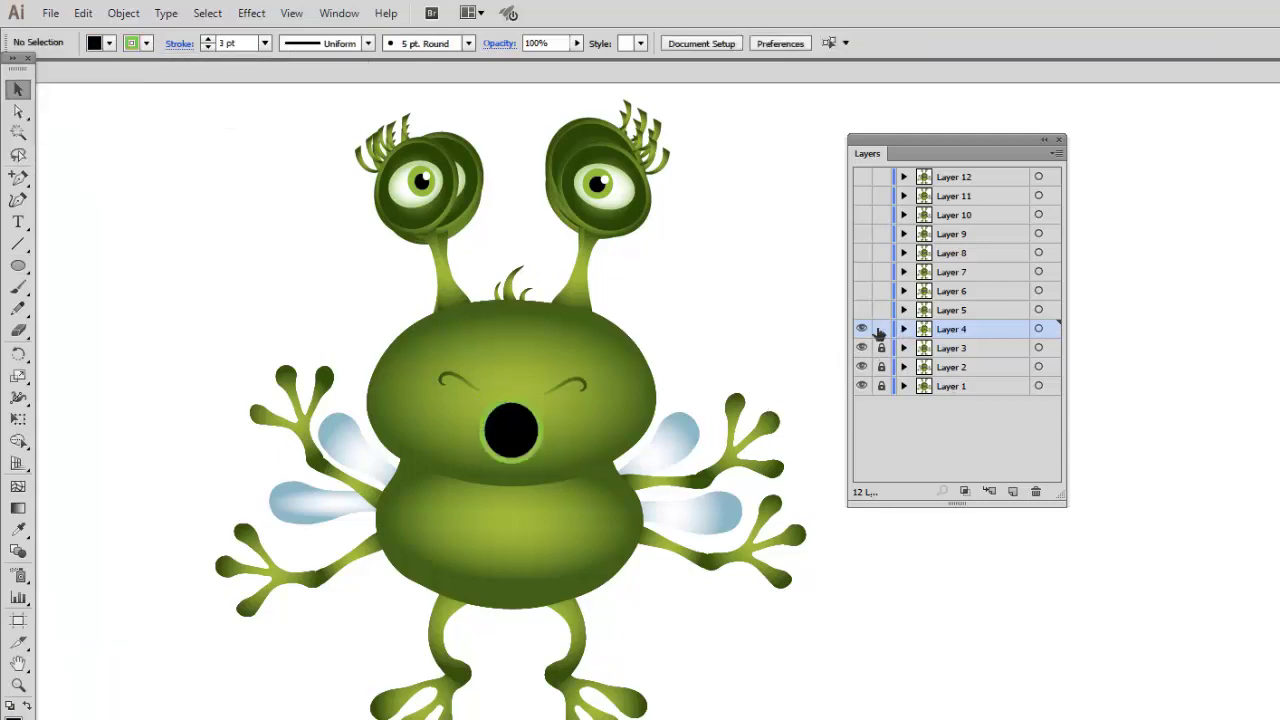
click(990, 310)
Show Layer 5, re-tilt and shift both eye stalks, and unlock Layers 1 to 10.
click(859, 311)
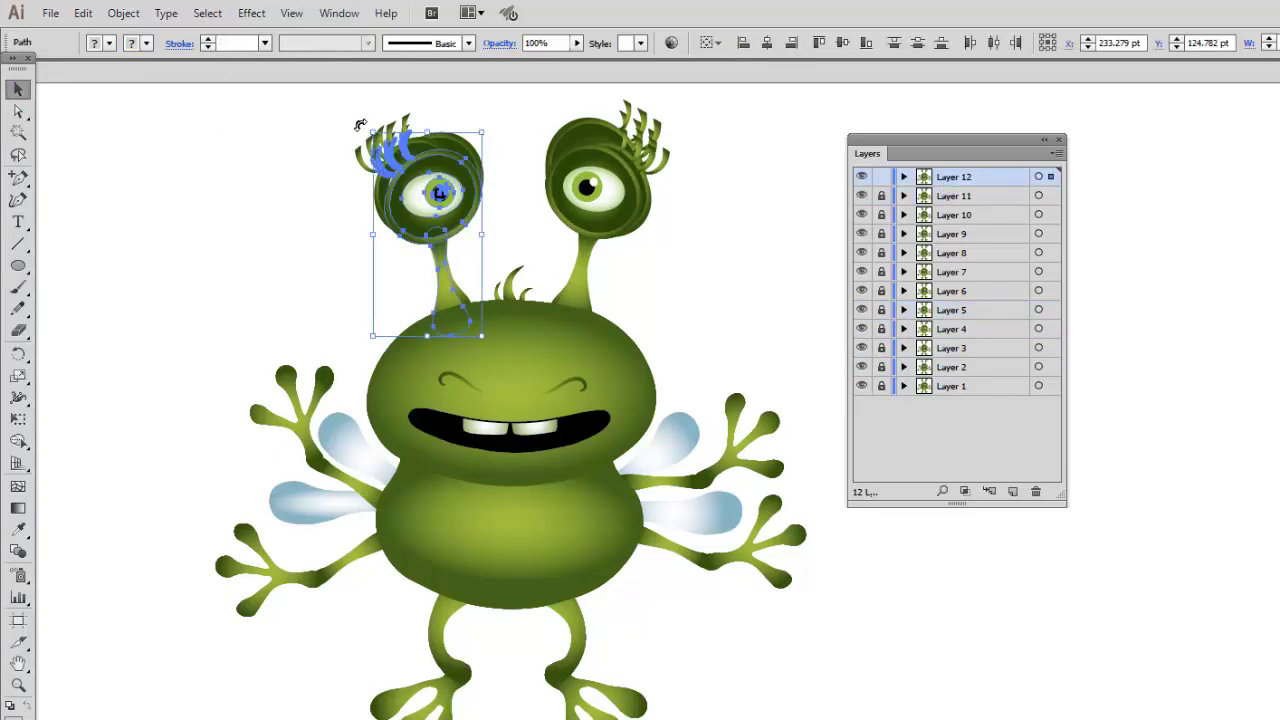
drag(360, 124, 355, 135)
drag(455, 265, 442, 288)
drag(706, 114, 545, 259)
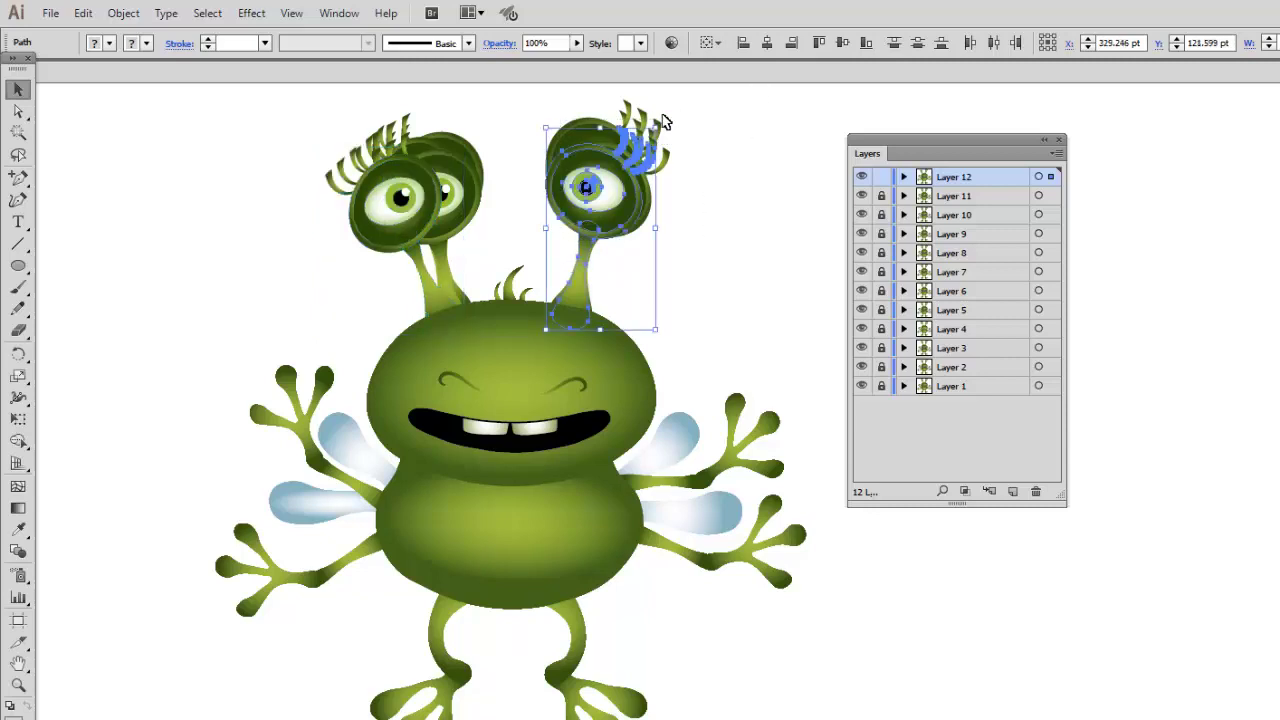
drag(662, 120, 668, 118)
click(515, 390)
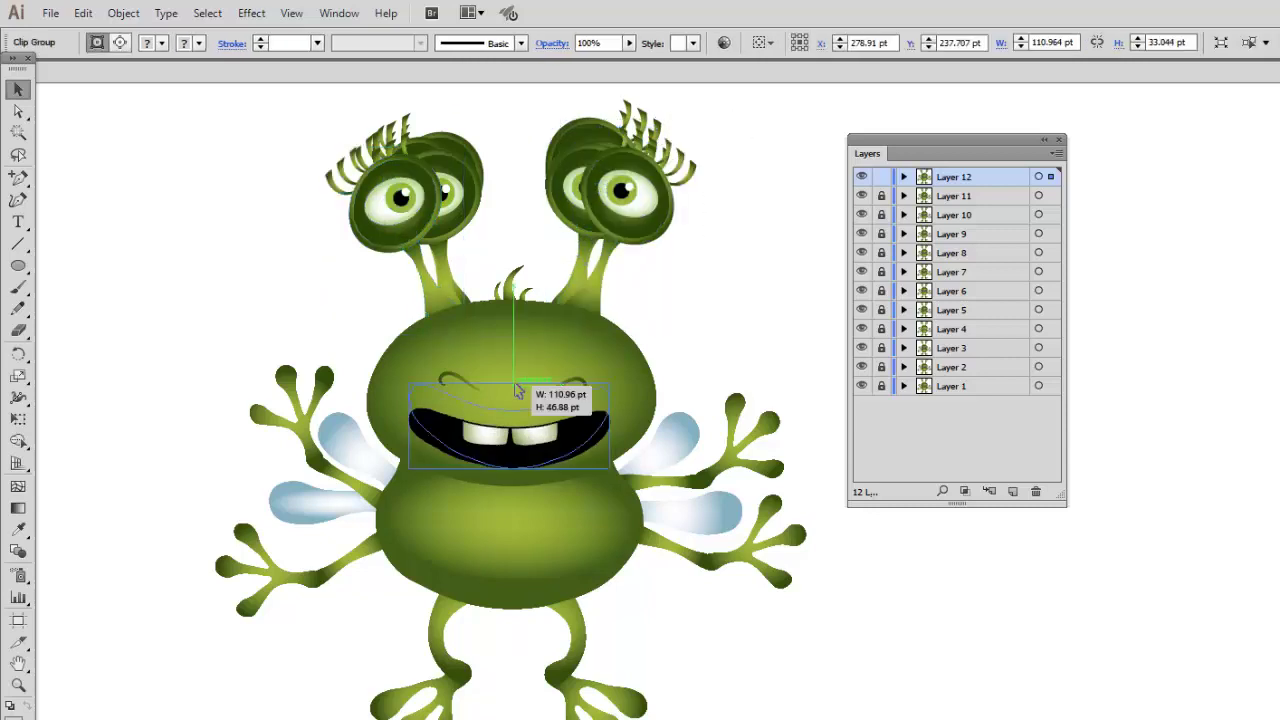
click(258, 263)
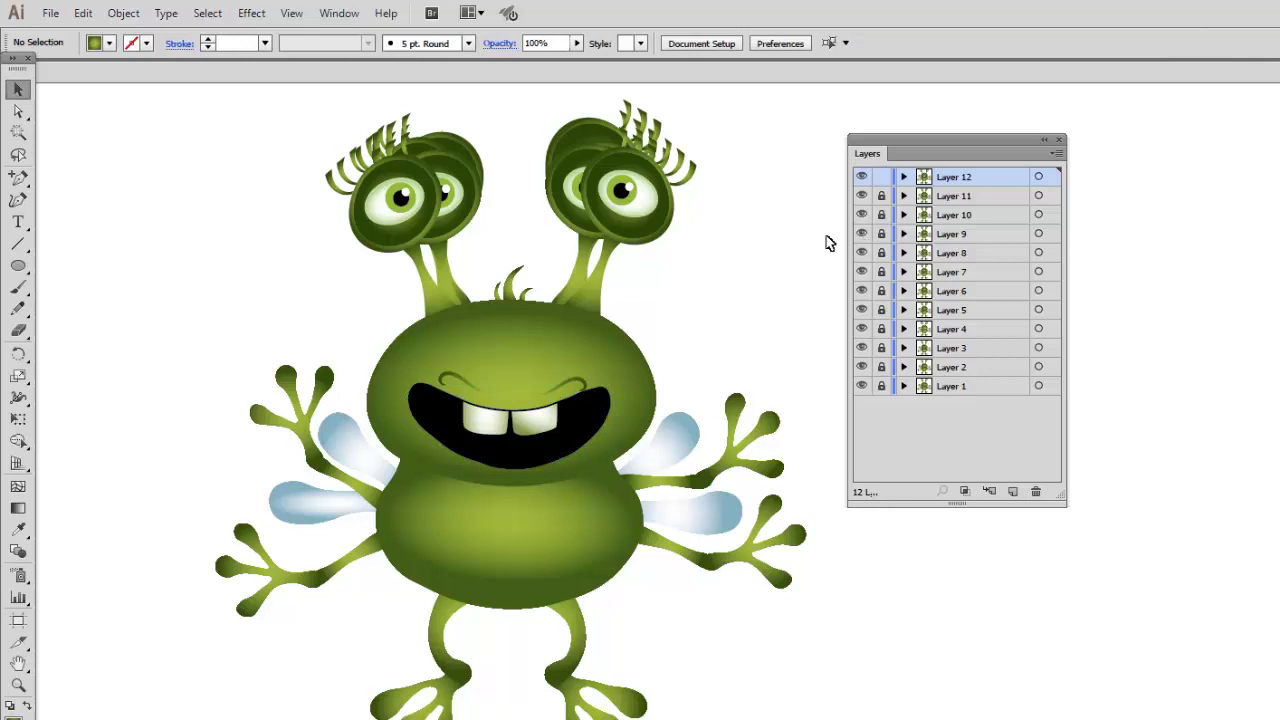
drag(883, 217, 880, 390)
Export the artwork as Flash (*.SWF) named cartoon and move the SWF Options dialog aside.
click(50, 14)
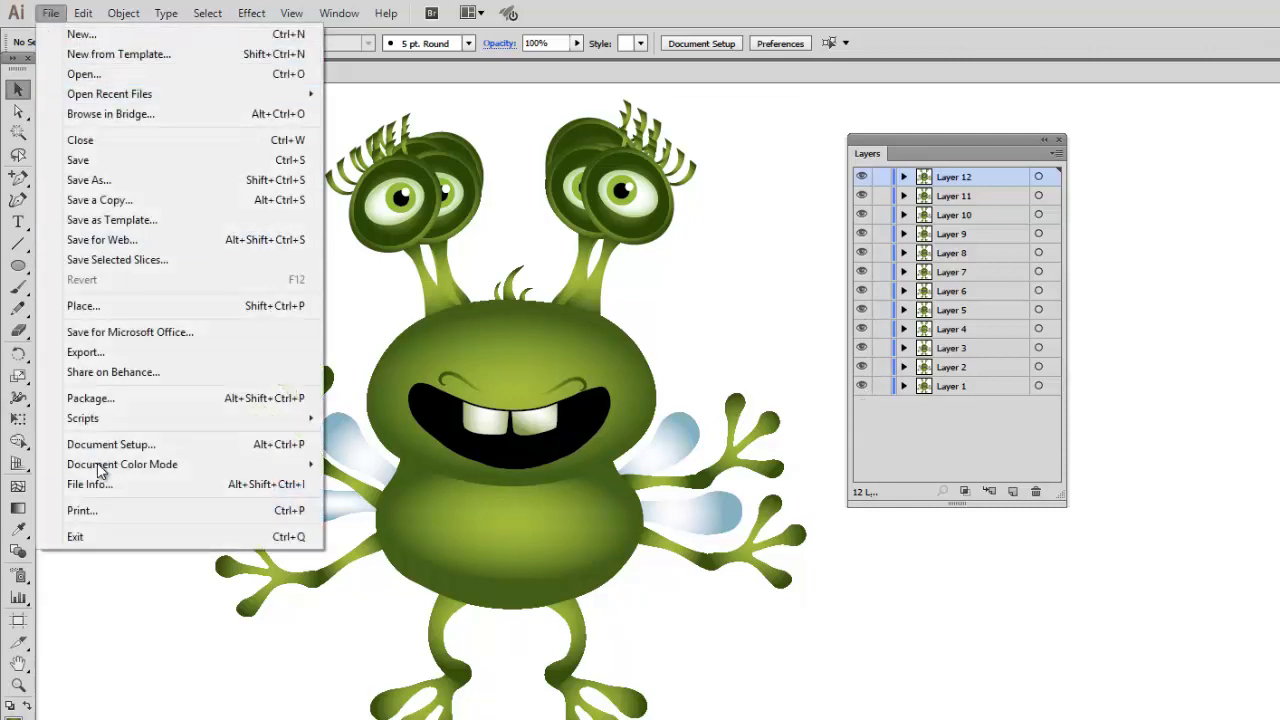
click(98, 352)
text(cartoon)
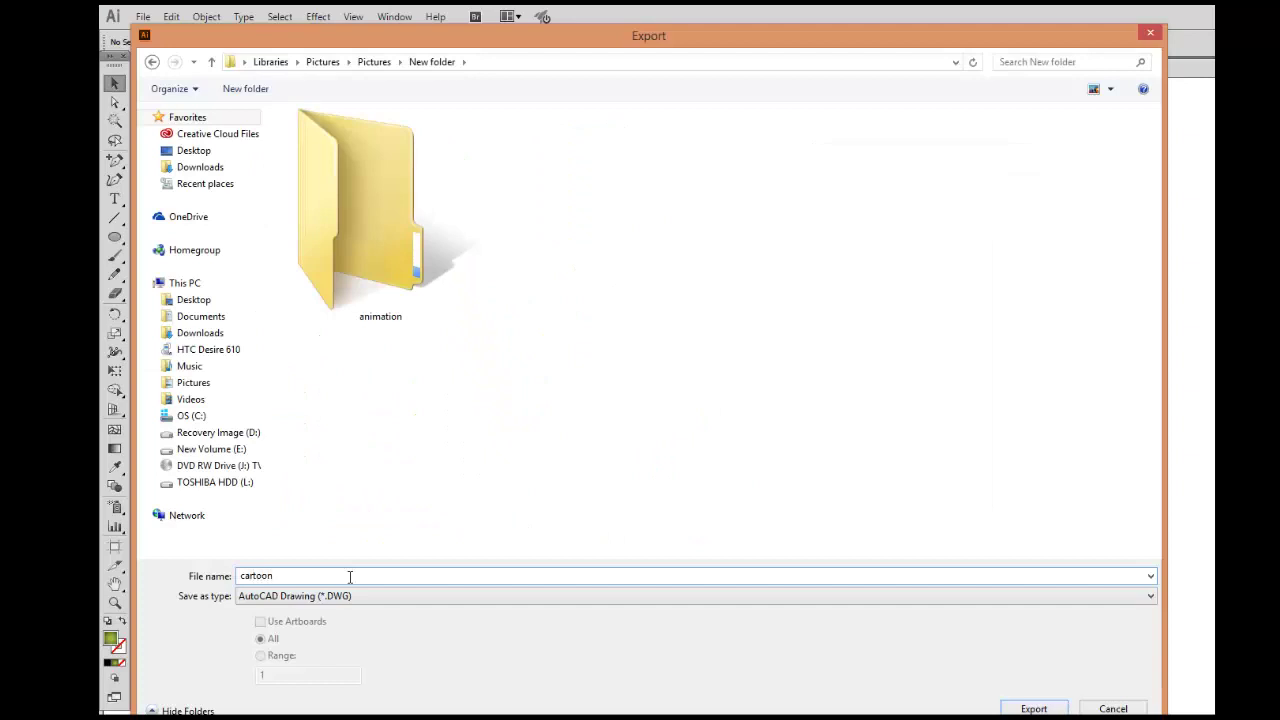
click(373, 595)
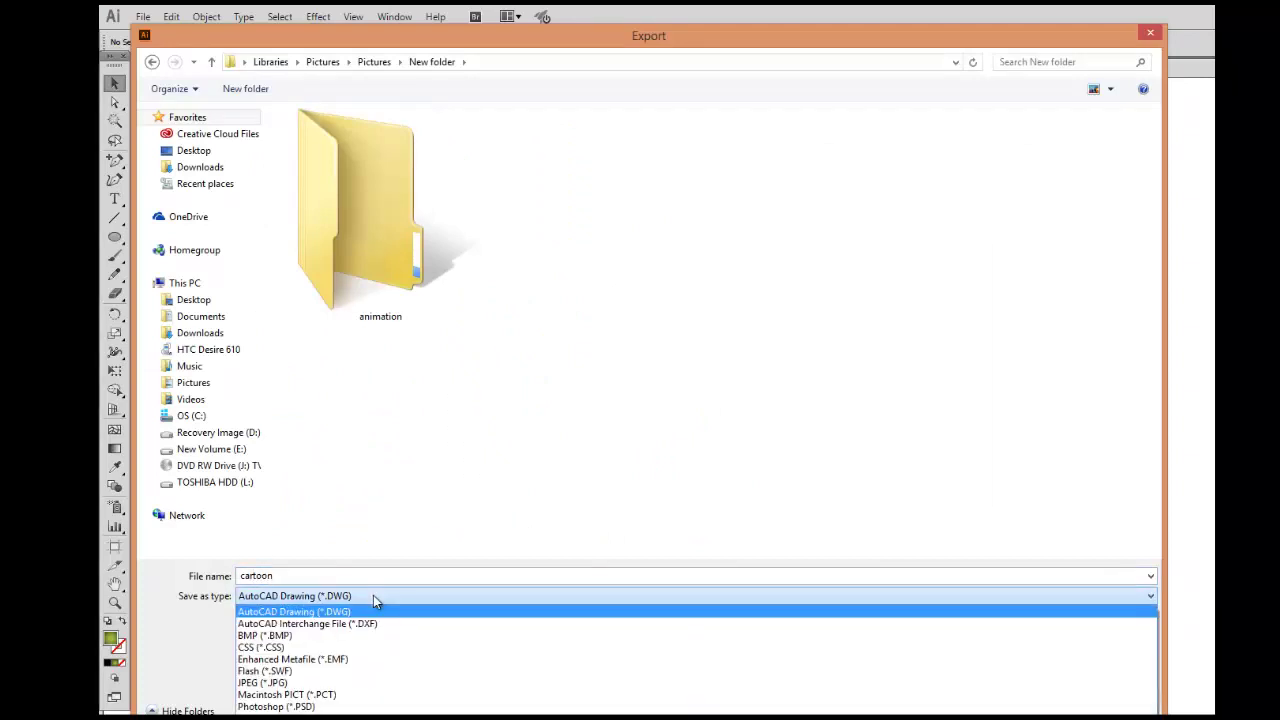
click(310, 671)
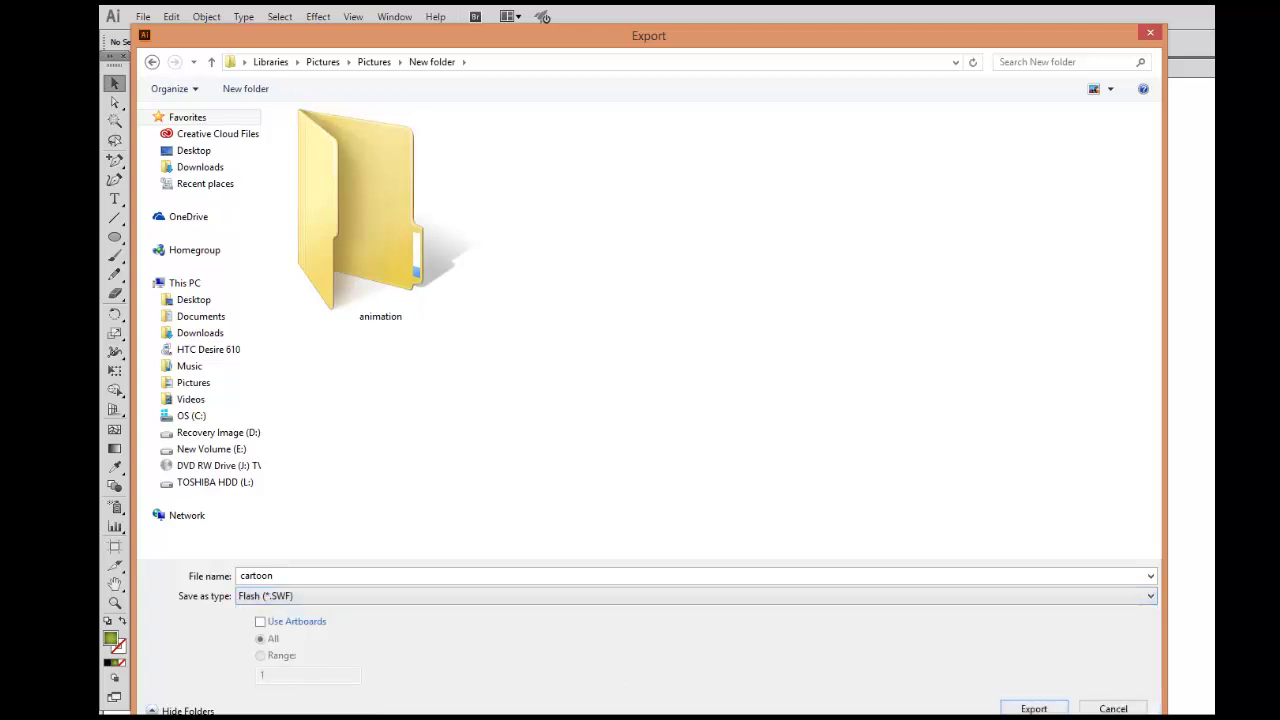
click(1034, 708)
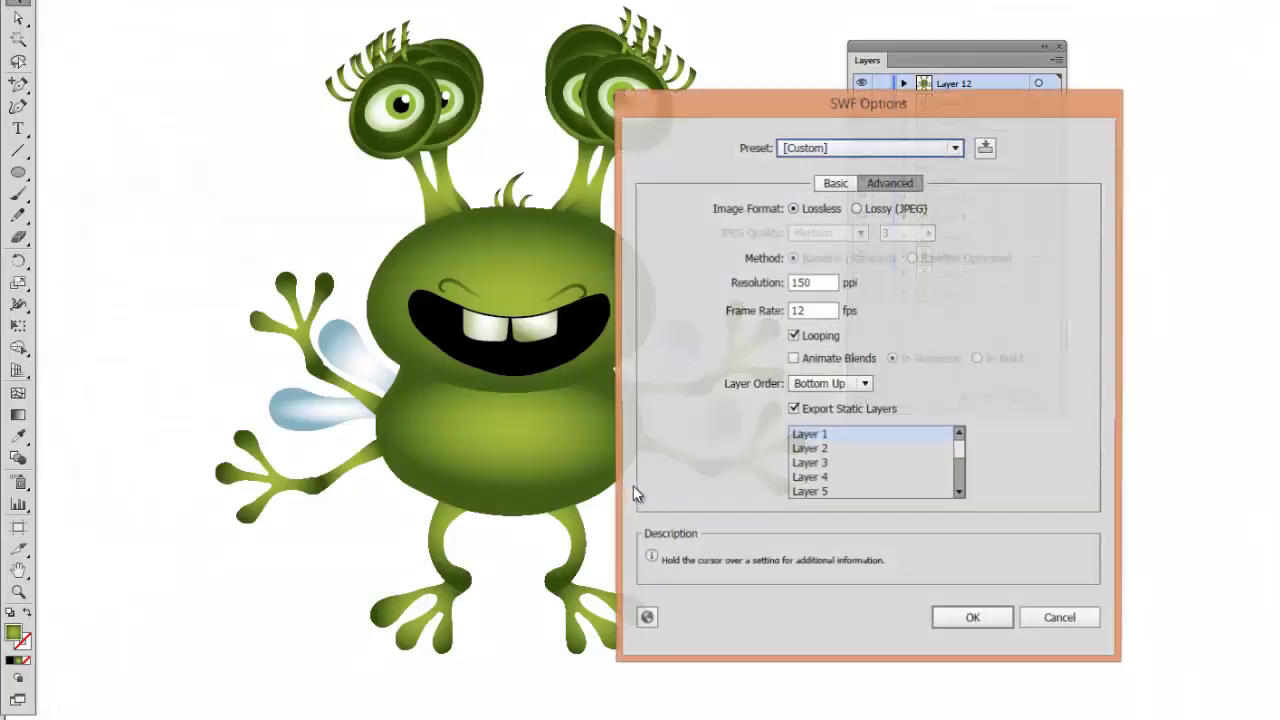
drag(876, 92, 570, 55)
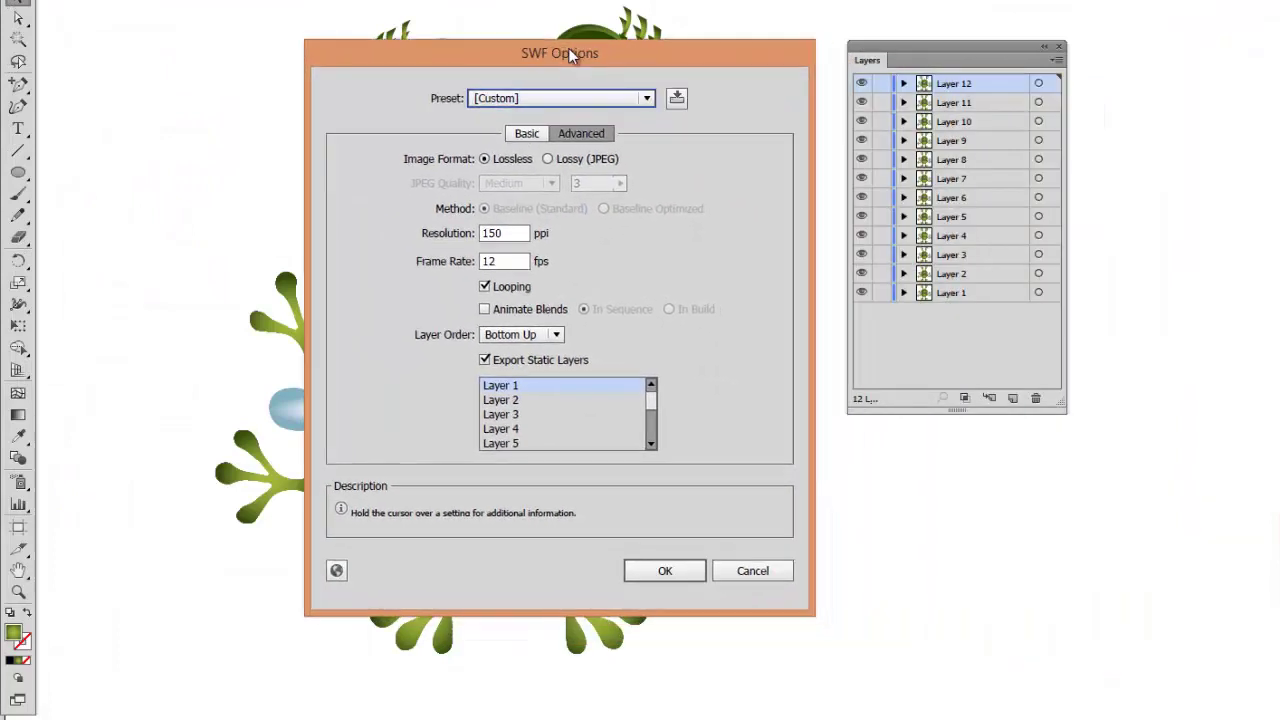
Keep exporting layers as SWF frames, raise resolution to 150 ppi, and confirm the export.
click(514, 134)
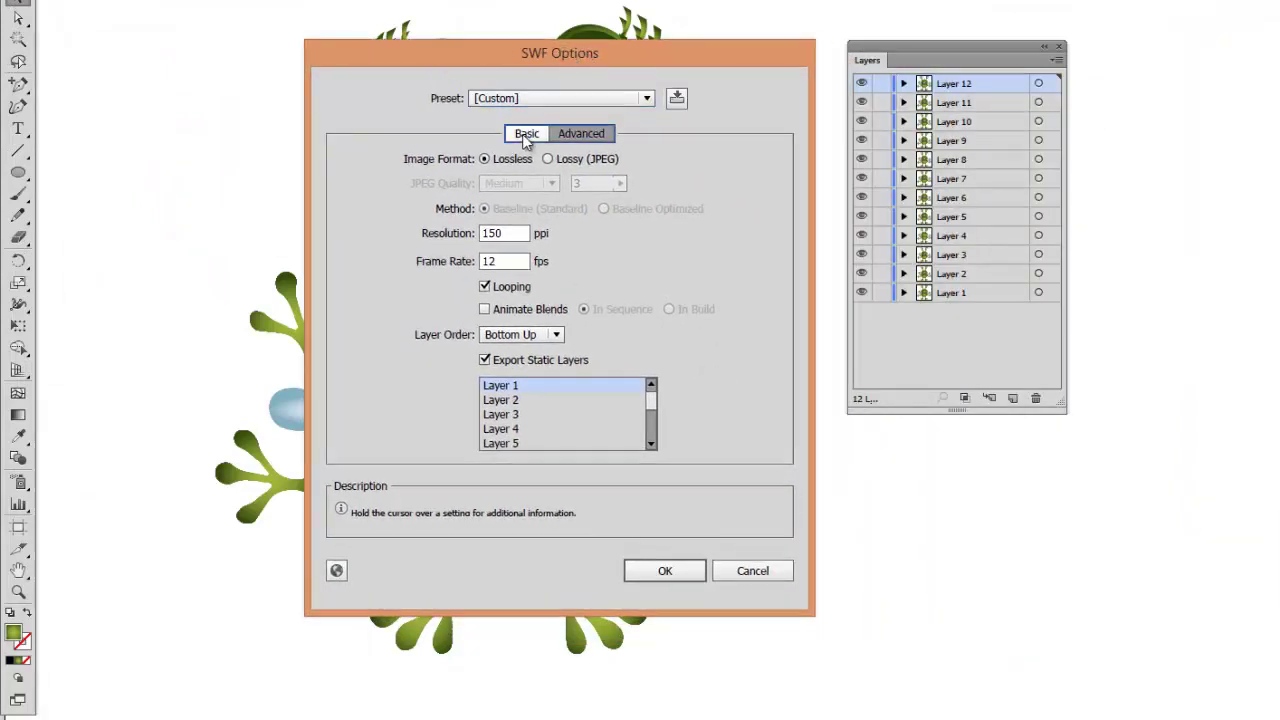
click(626, 168)
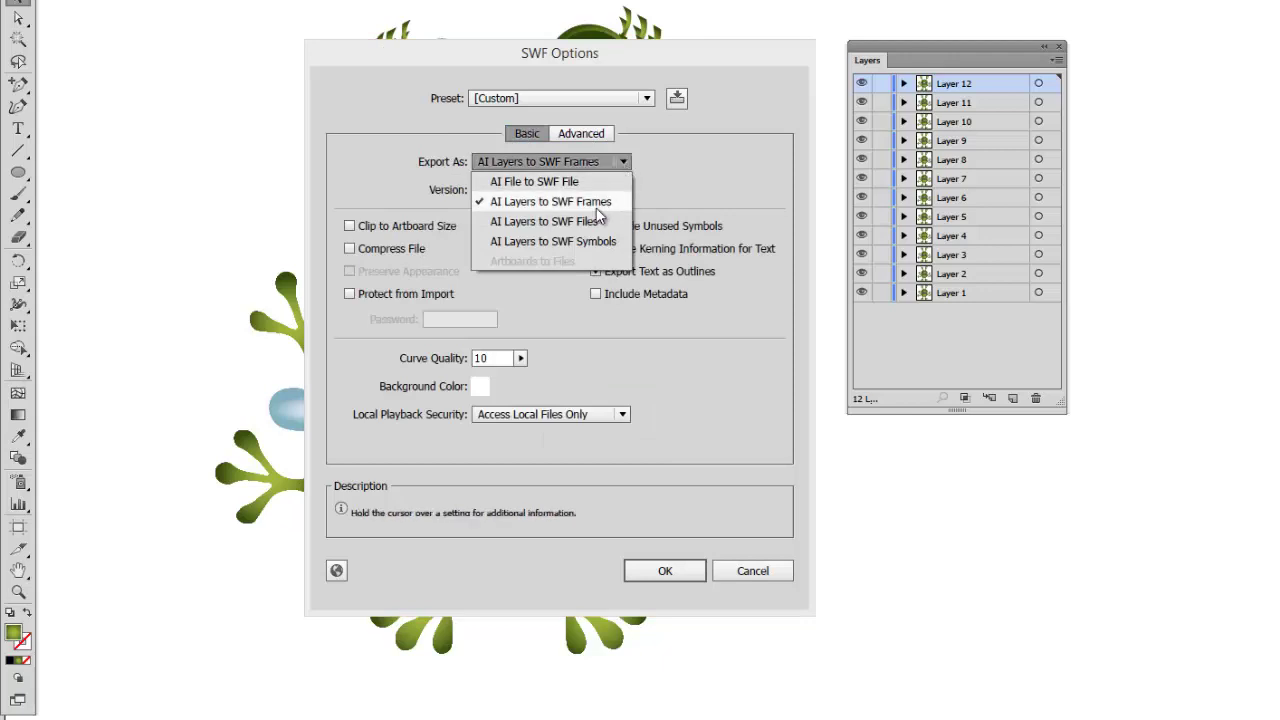
click(606, 204)
click(520, 358)
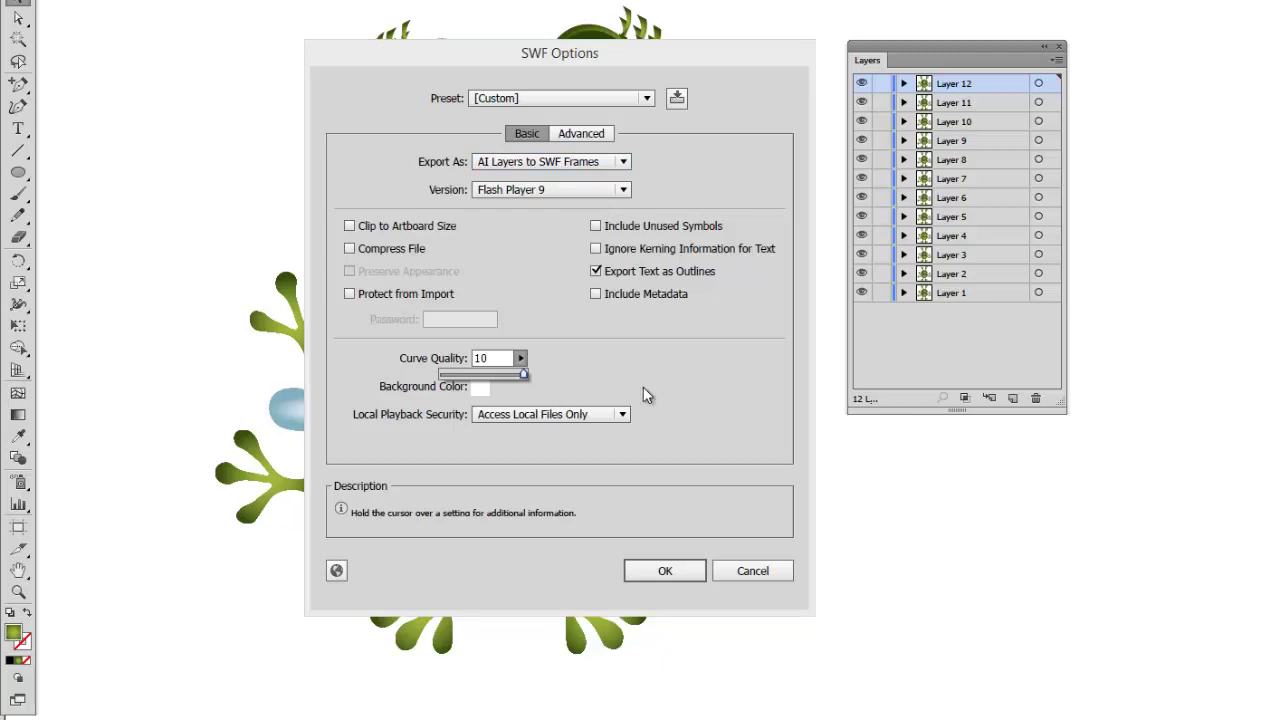
click(581, 133)
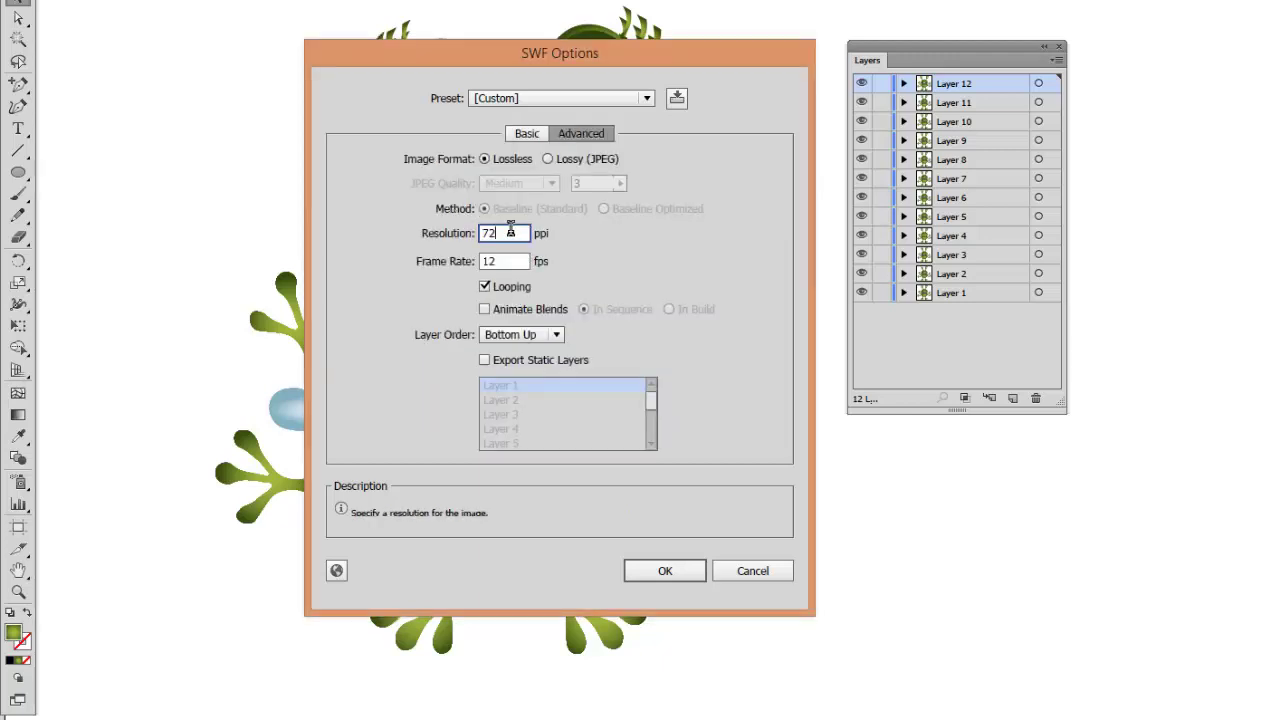
double_click(497, 230)
text(150)
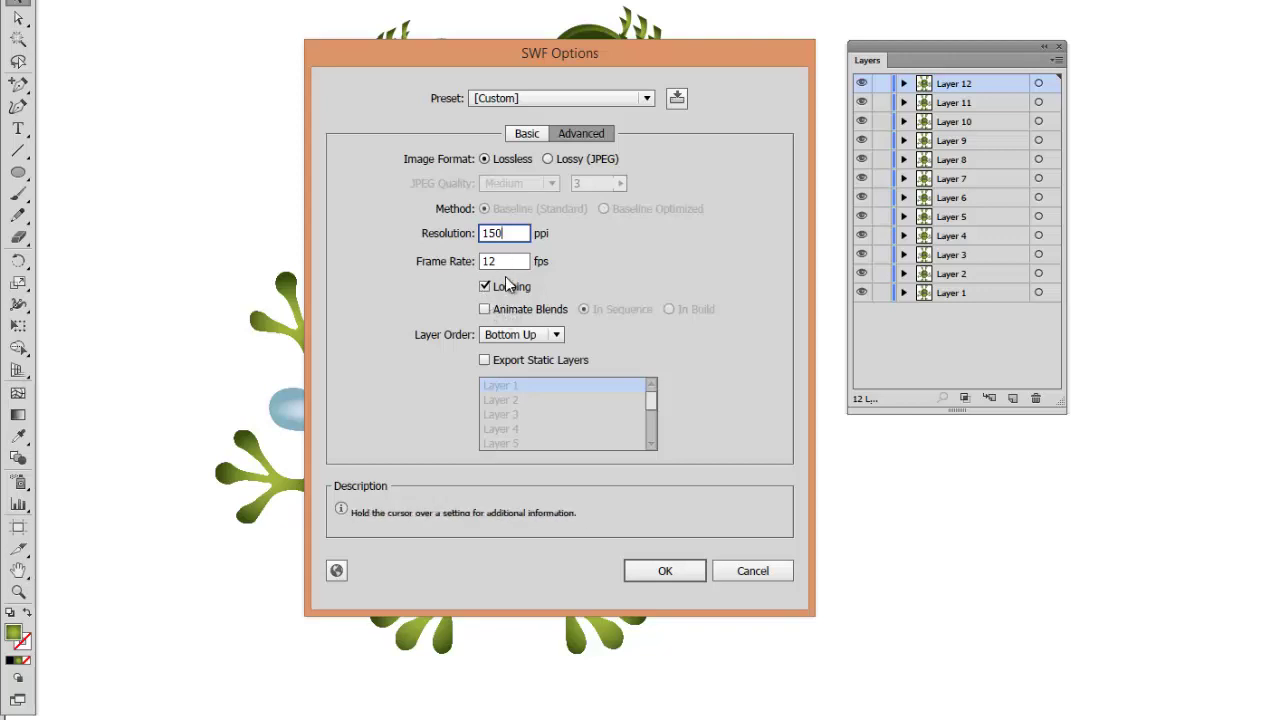
click(666, 570)
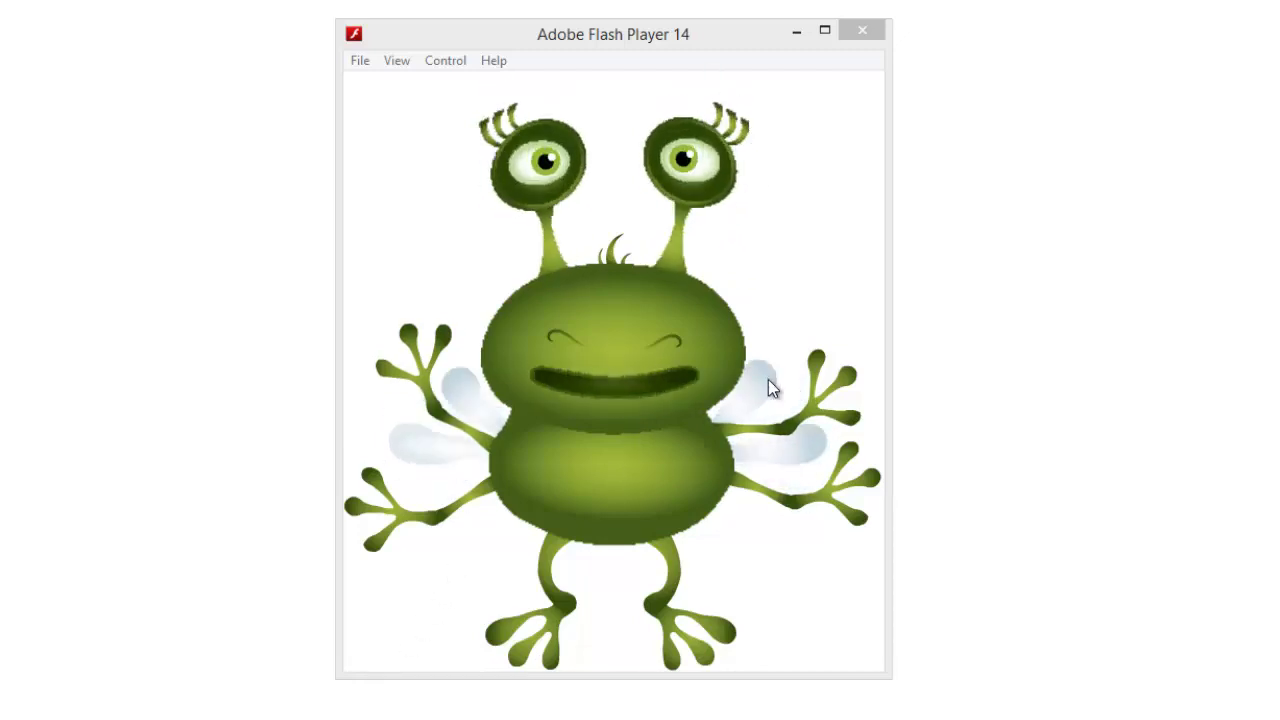
Resize the Flash Player window while the looping monster animation plays.
drag(884, 226, 904, 403)
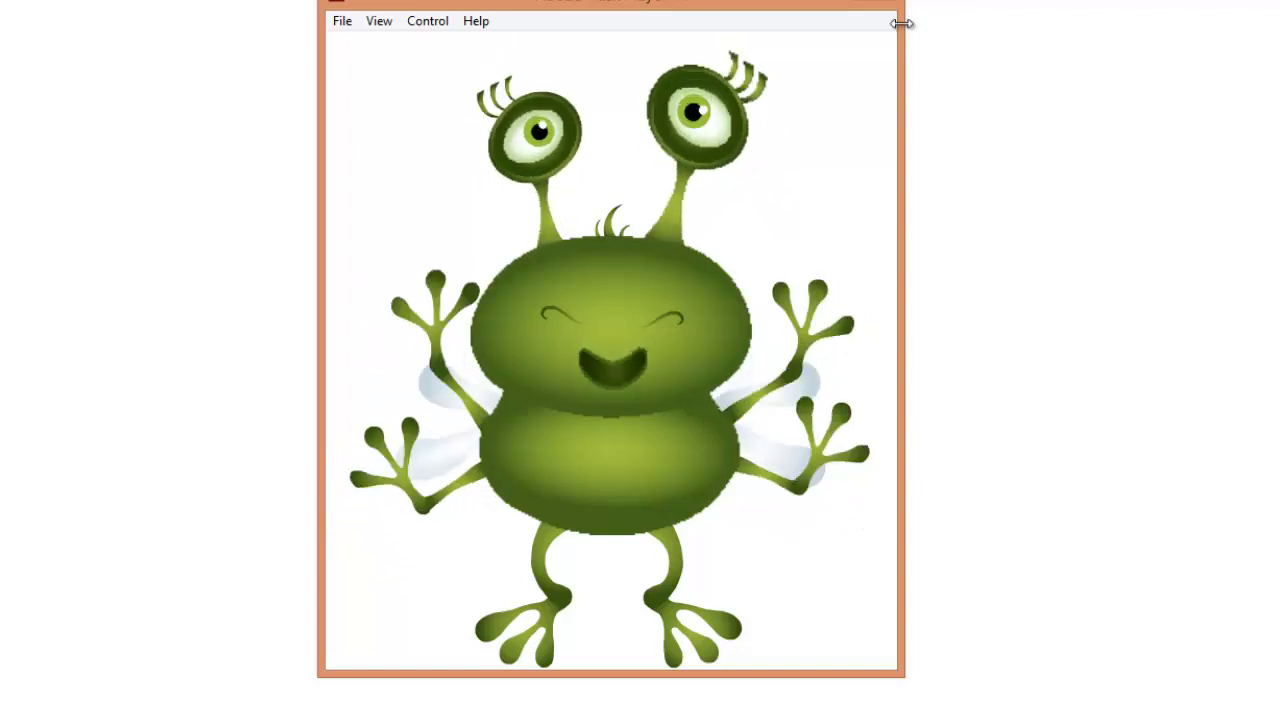
drag(901, 23, 837, 632)
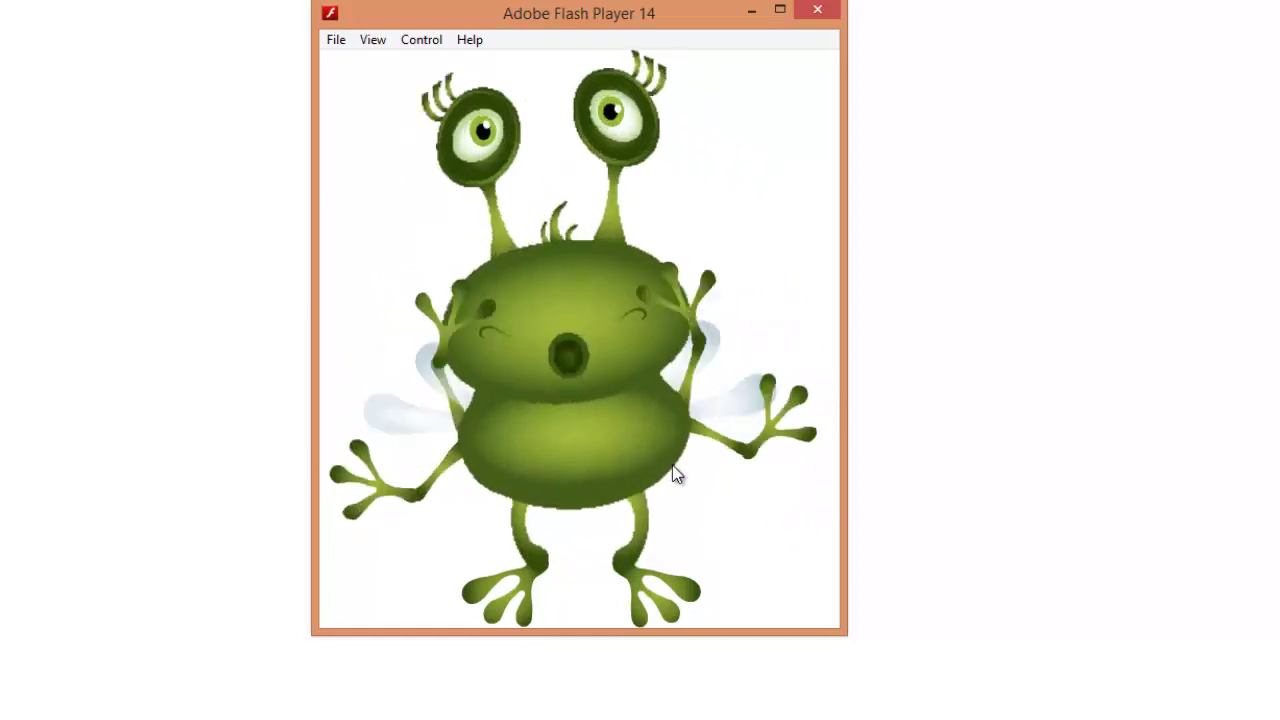
drag(847, 634, 912, 626)
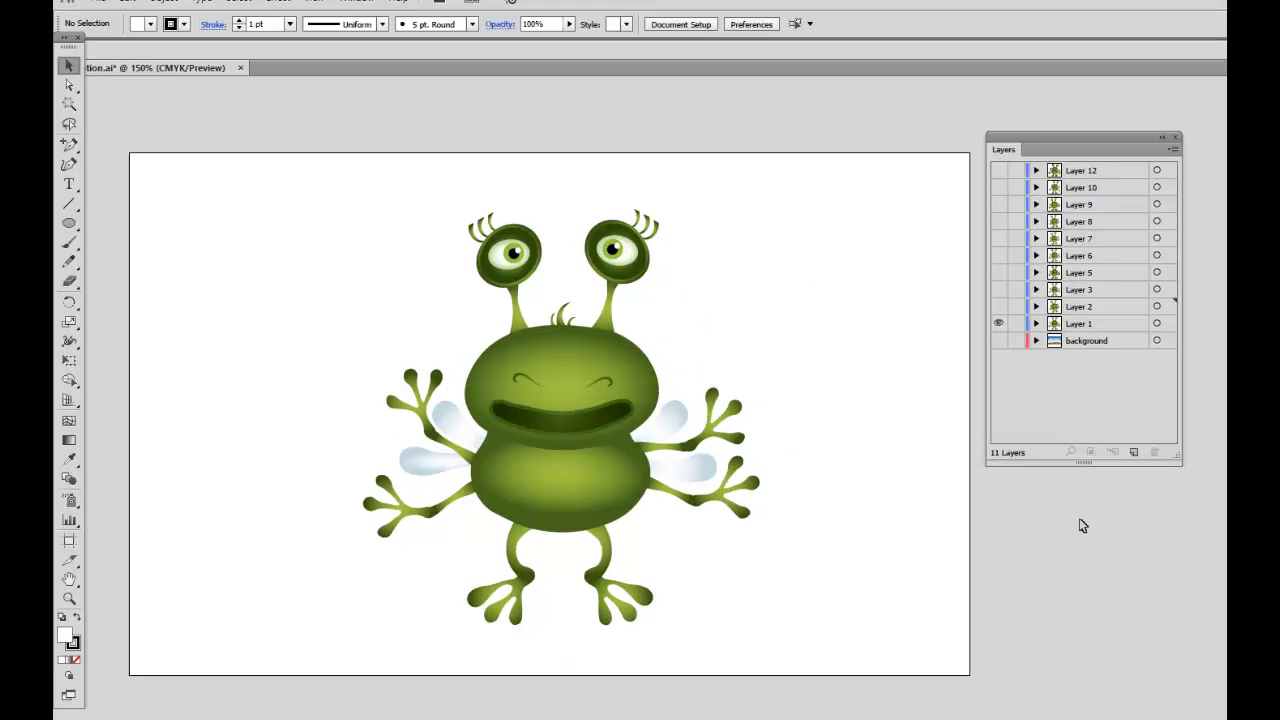
click(985, 308)
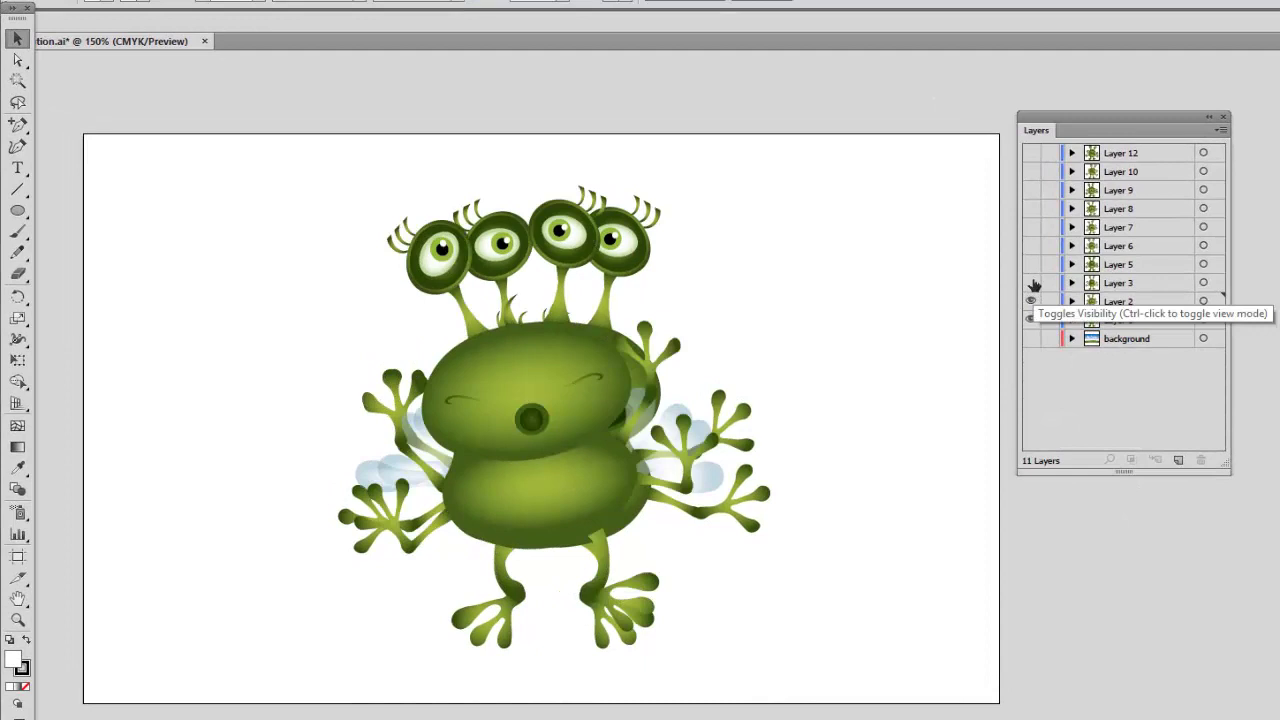
click(1031, 283)
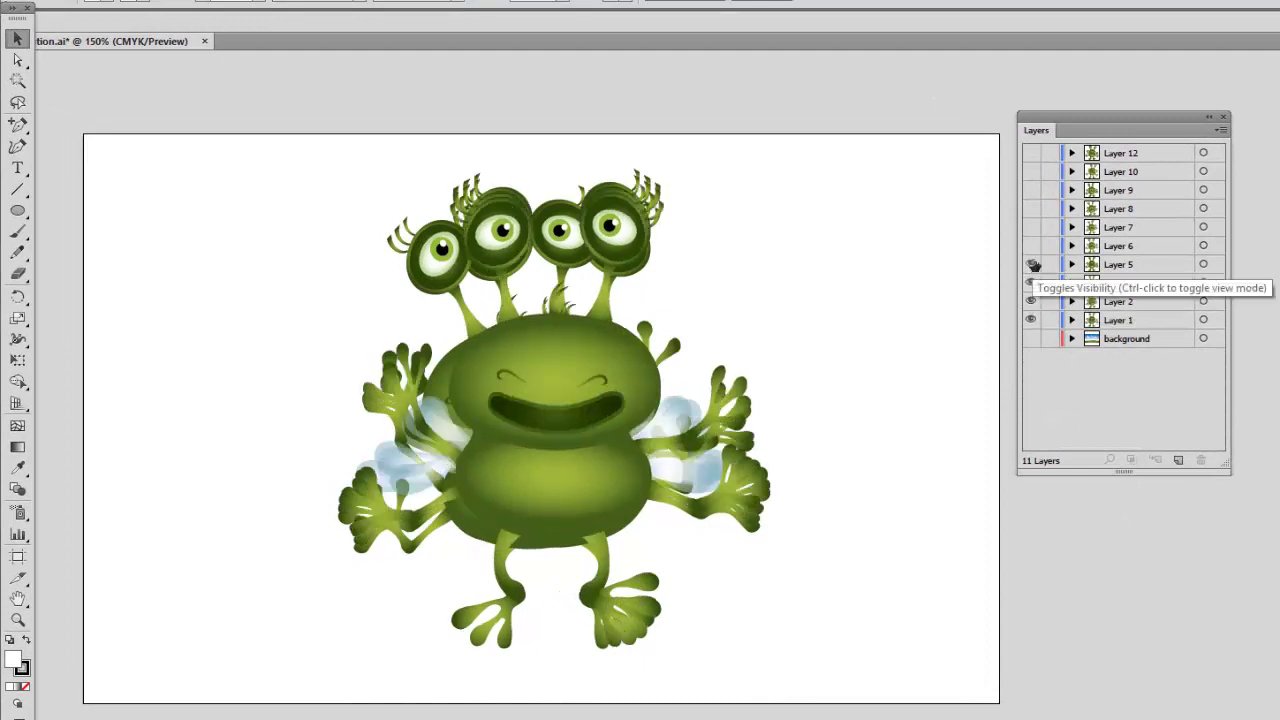
click(1031, 245)
click(1031, 227)
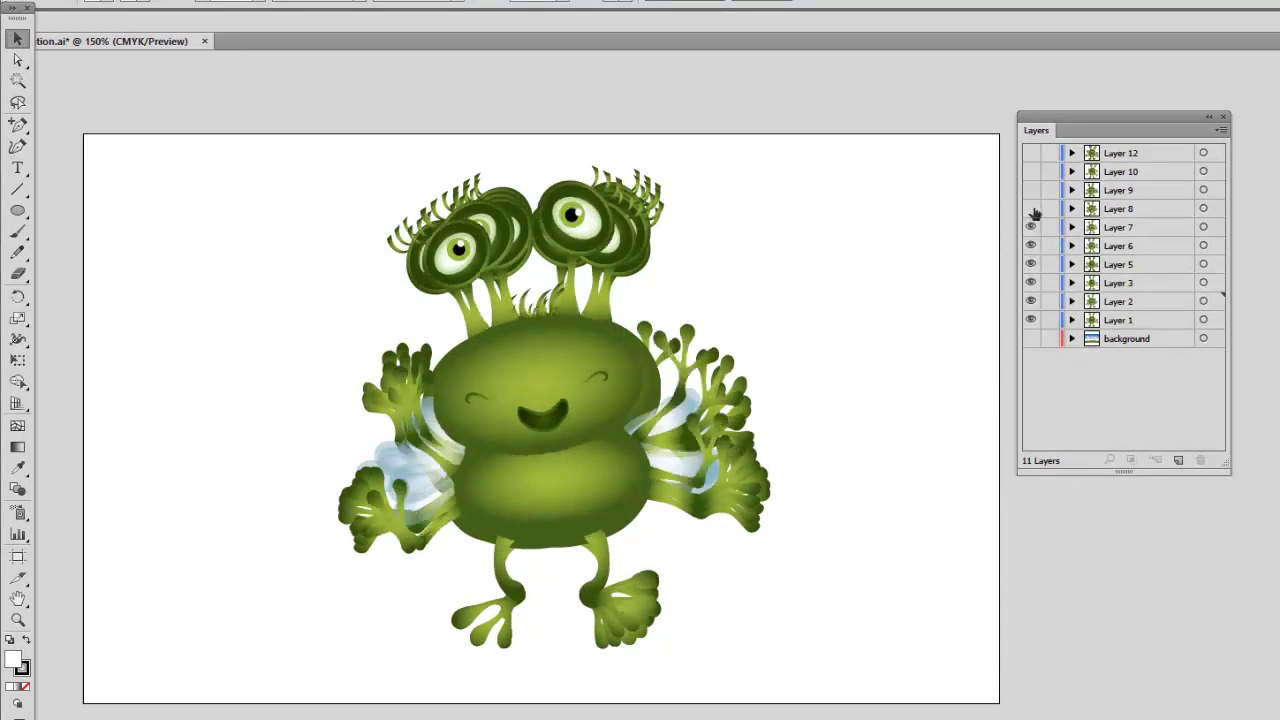
click(1031, 208)
click(1031, 189)
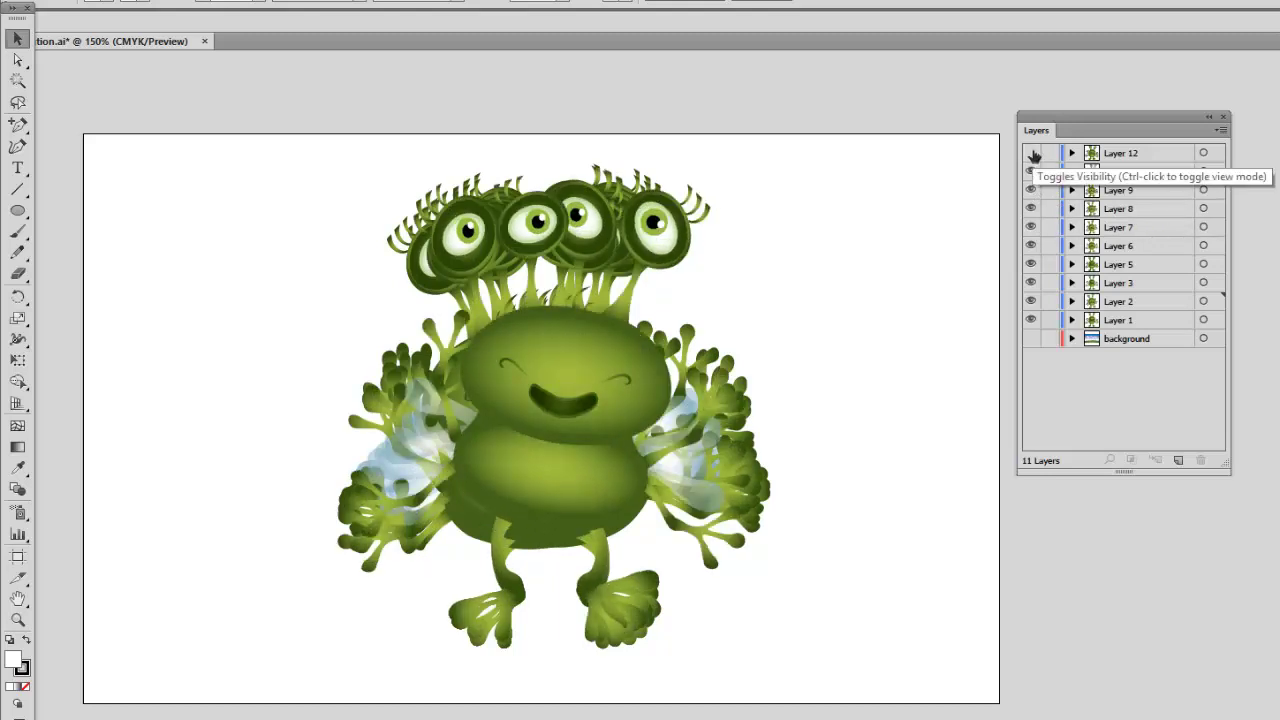
click(1031, 153)
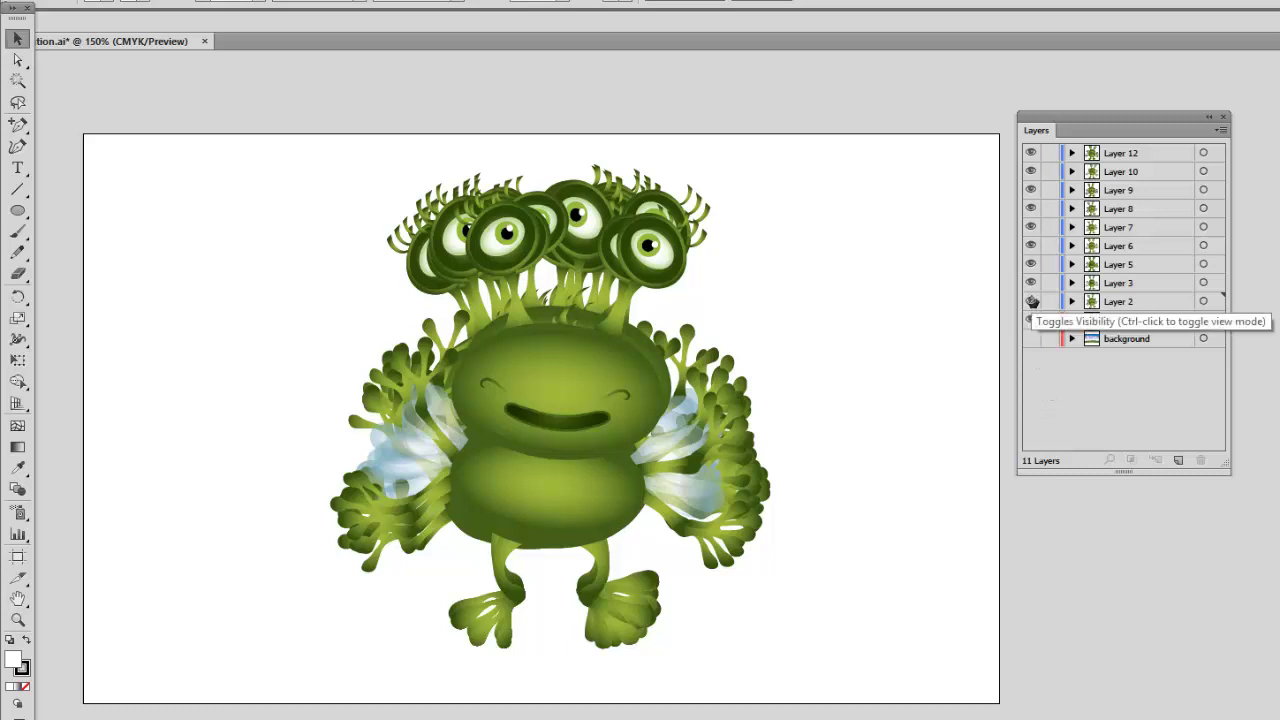
drag(1032, 301, 1032, 172)
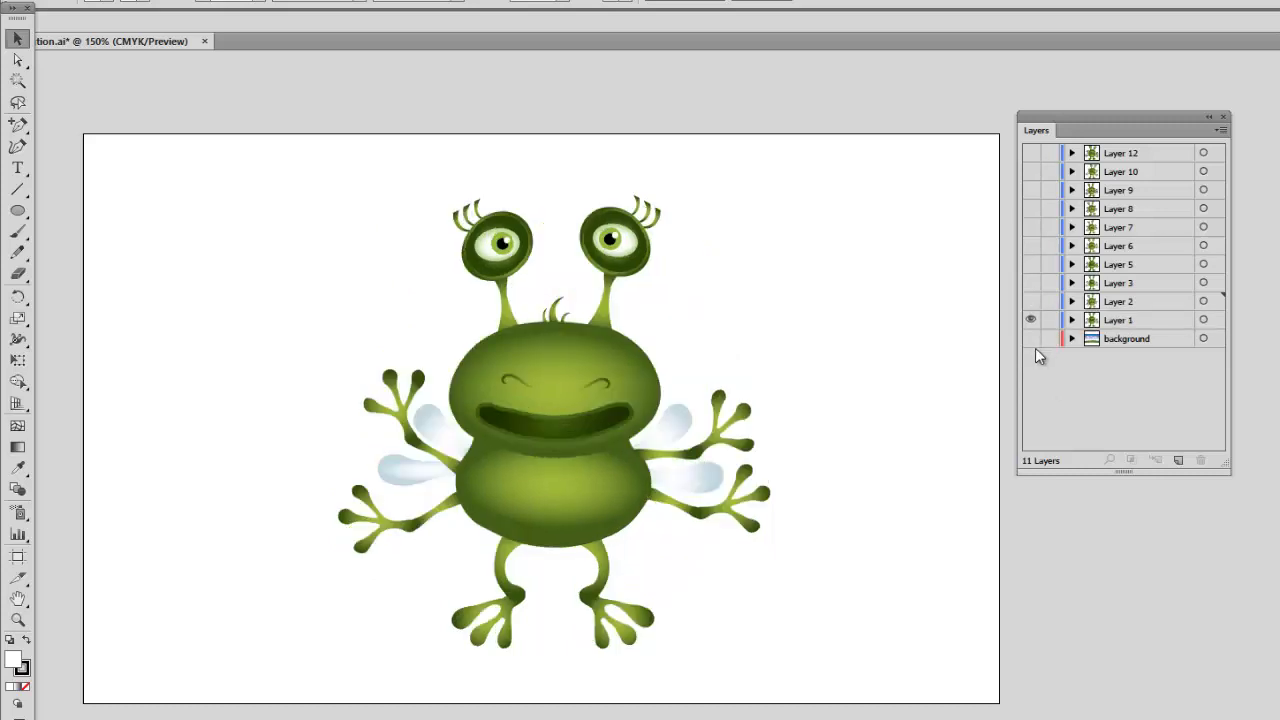
Show the sky-and-hill background layer, deselect the hill, and make Layers 2–12 visible.
click(1133, 343)
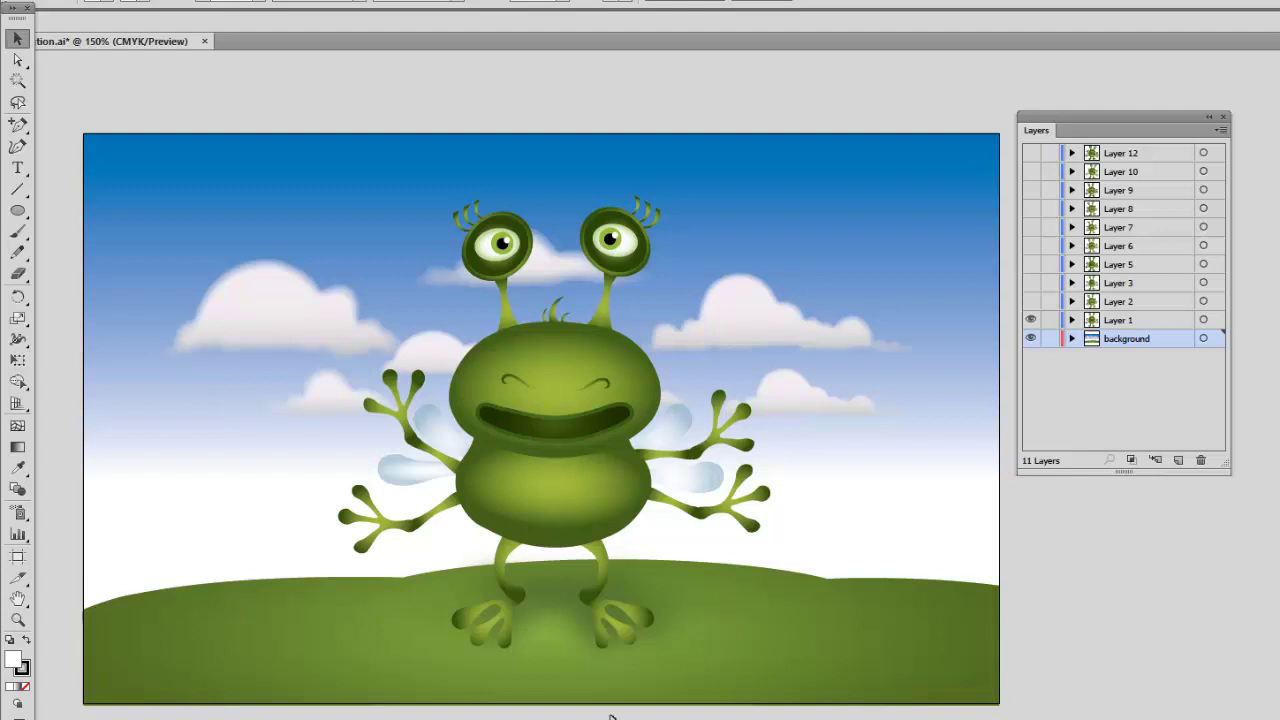
click(860, 687)
key(ctrl+shift+a)
drag(1033, 295, 1027, 174)
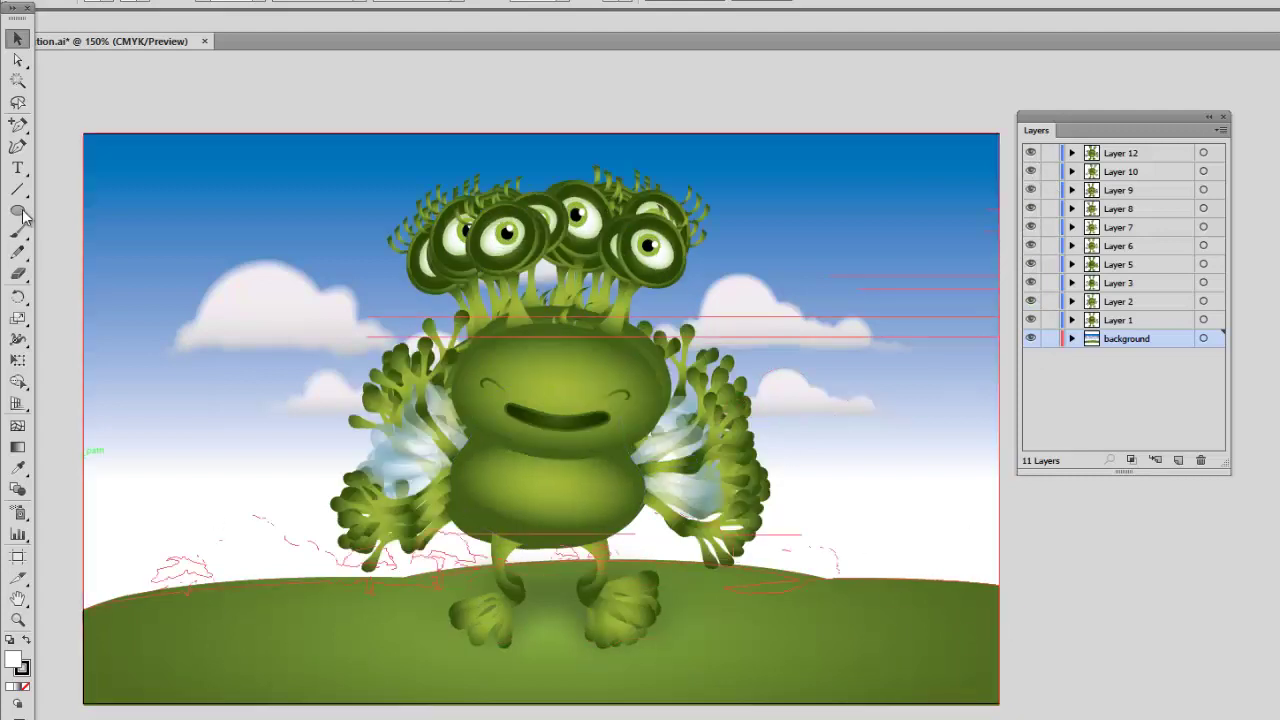
Export the artwork as an SWF file named cartoon-1.
click(30, 2)
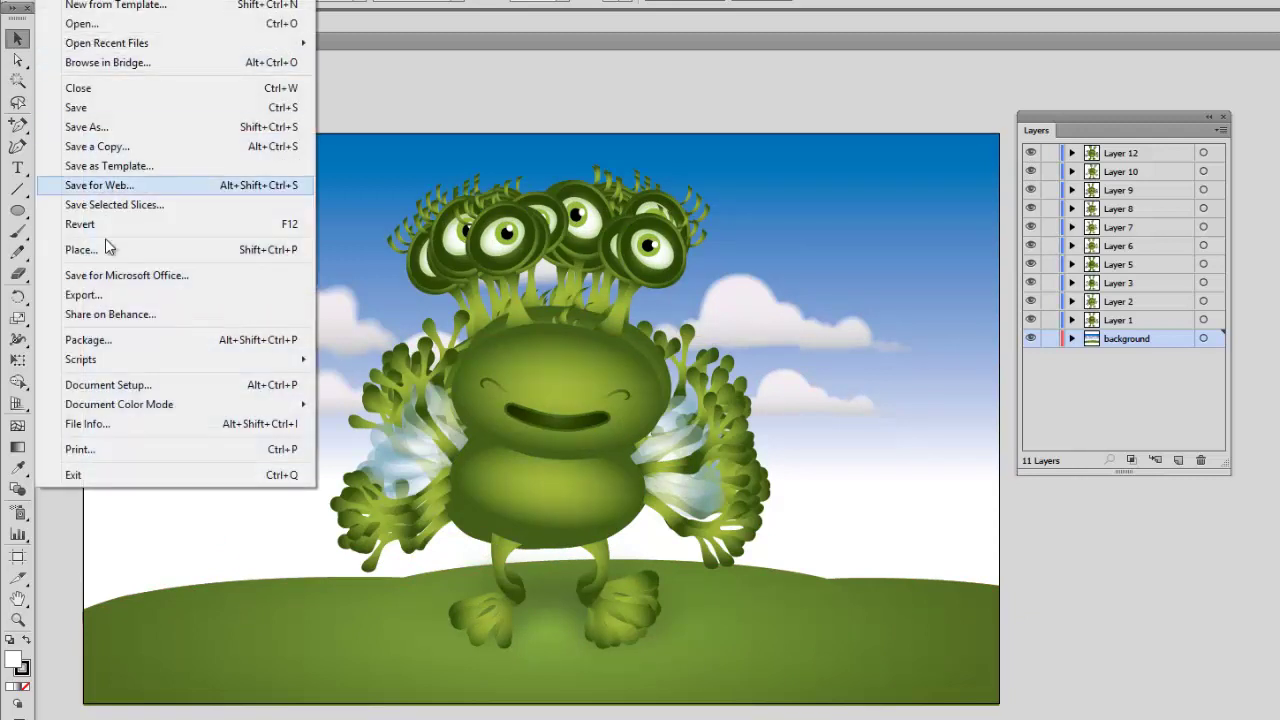
click(82, 295)
text(-1)
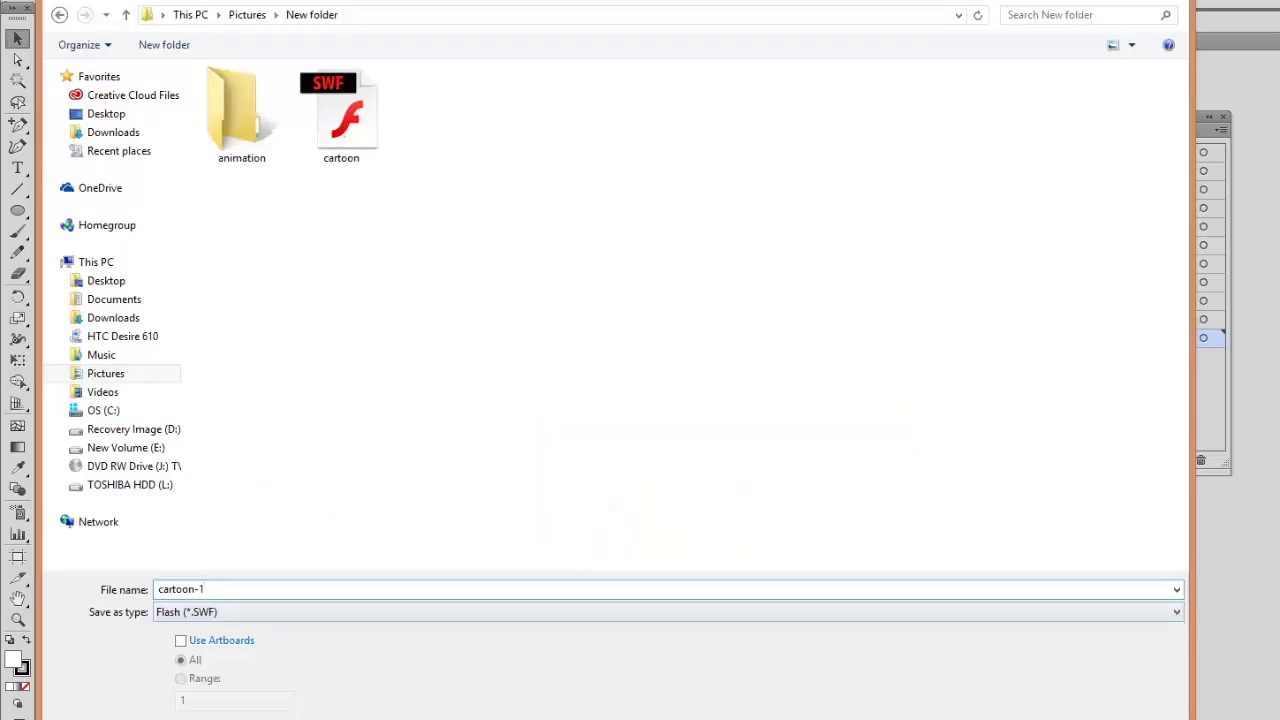
key(Return)
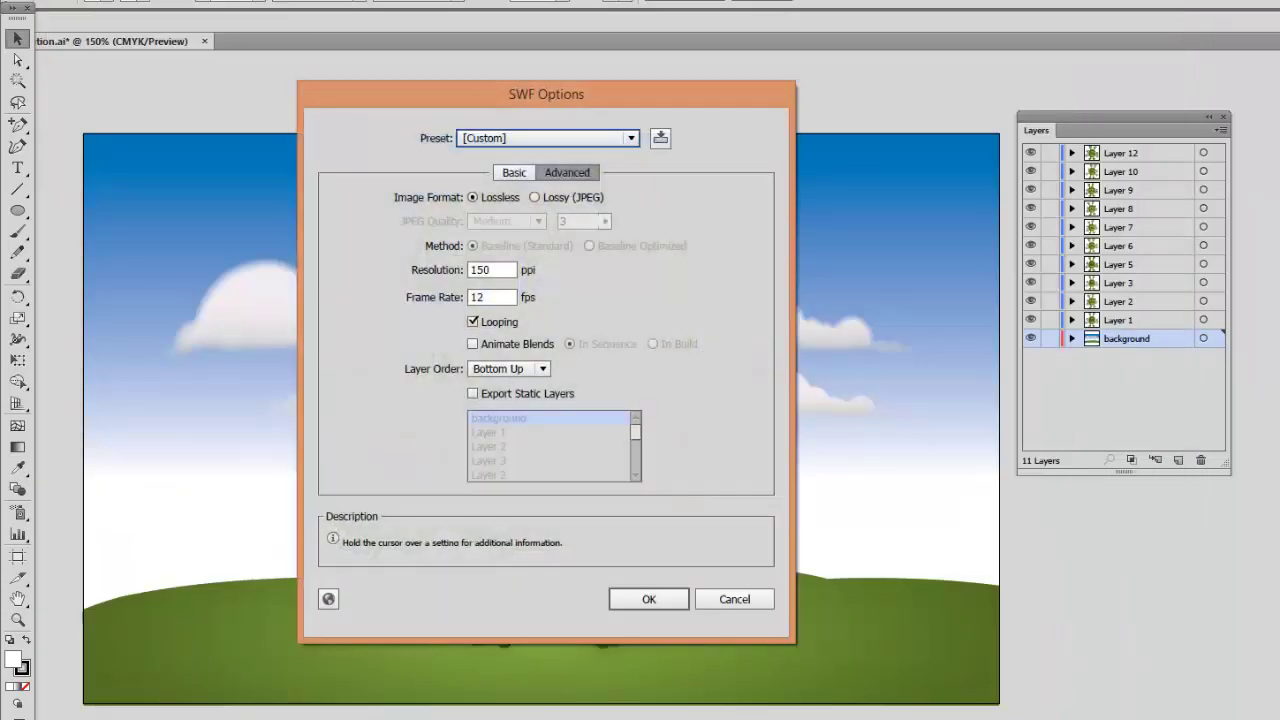
In the advanced SWF options, enable Export Static Layers with the background layer selected.
click(514, 172)
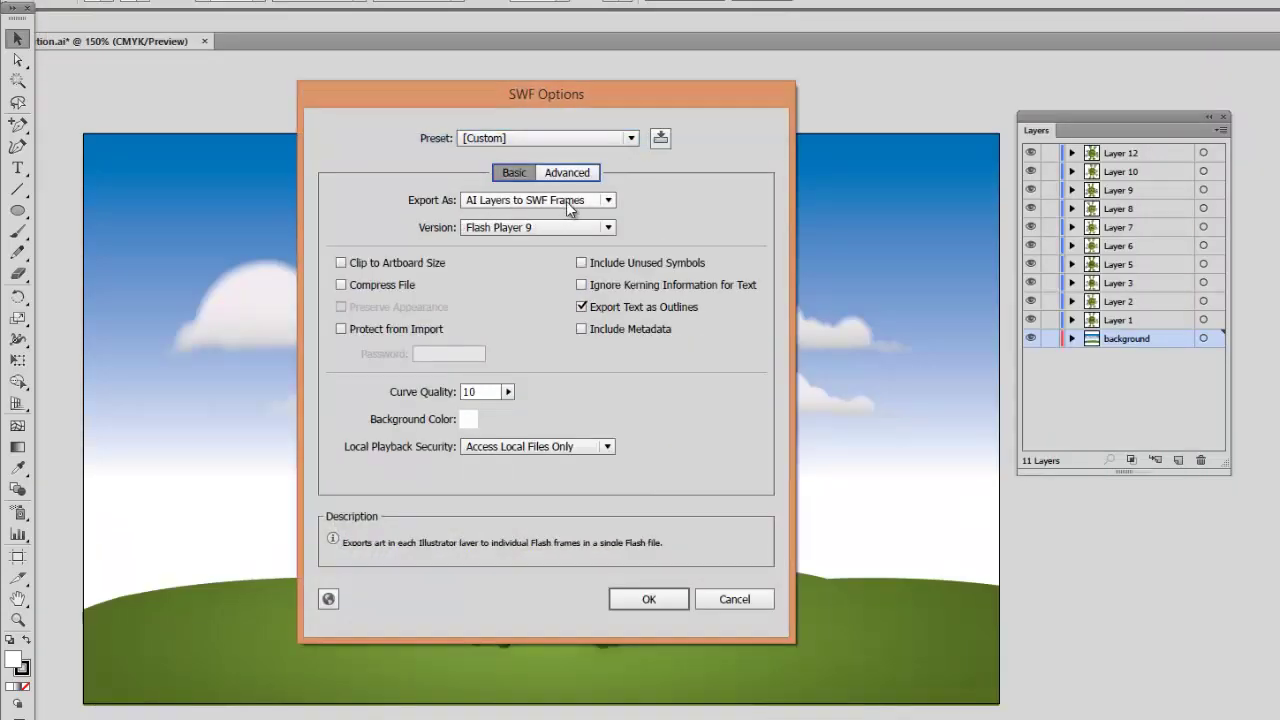
click(567, 174)
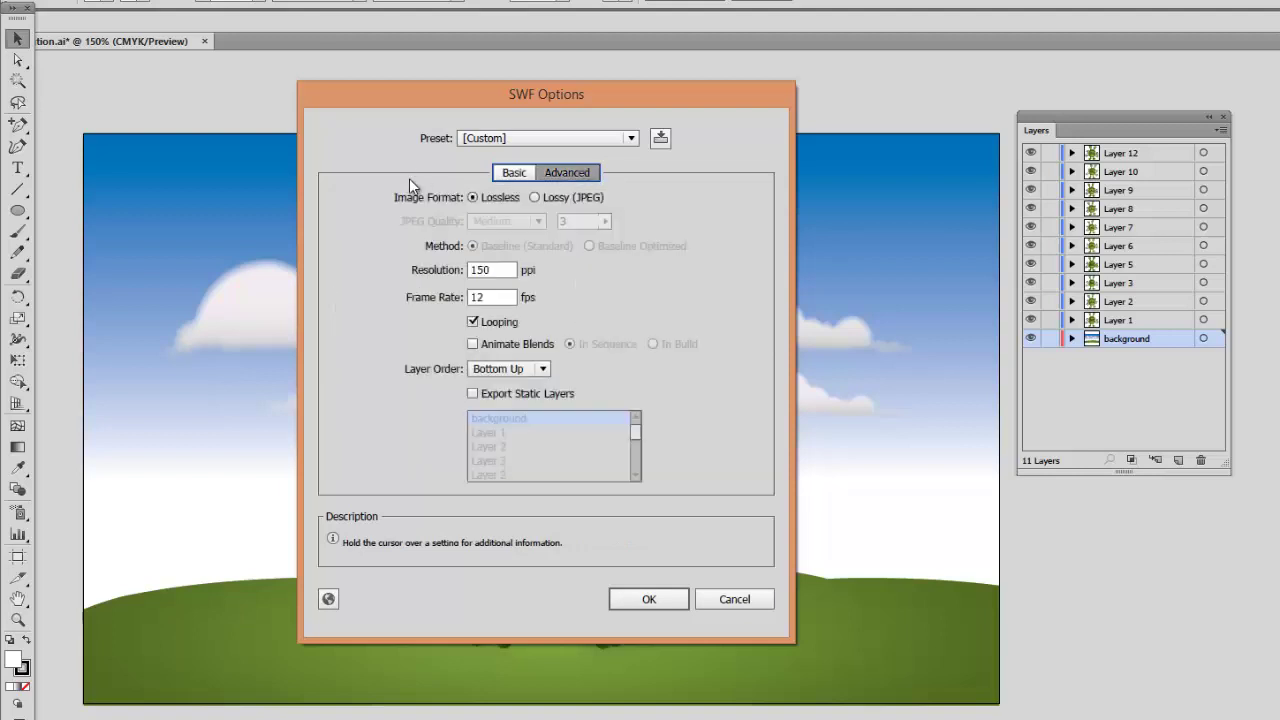
click(472, 393)
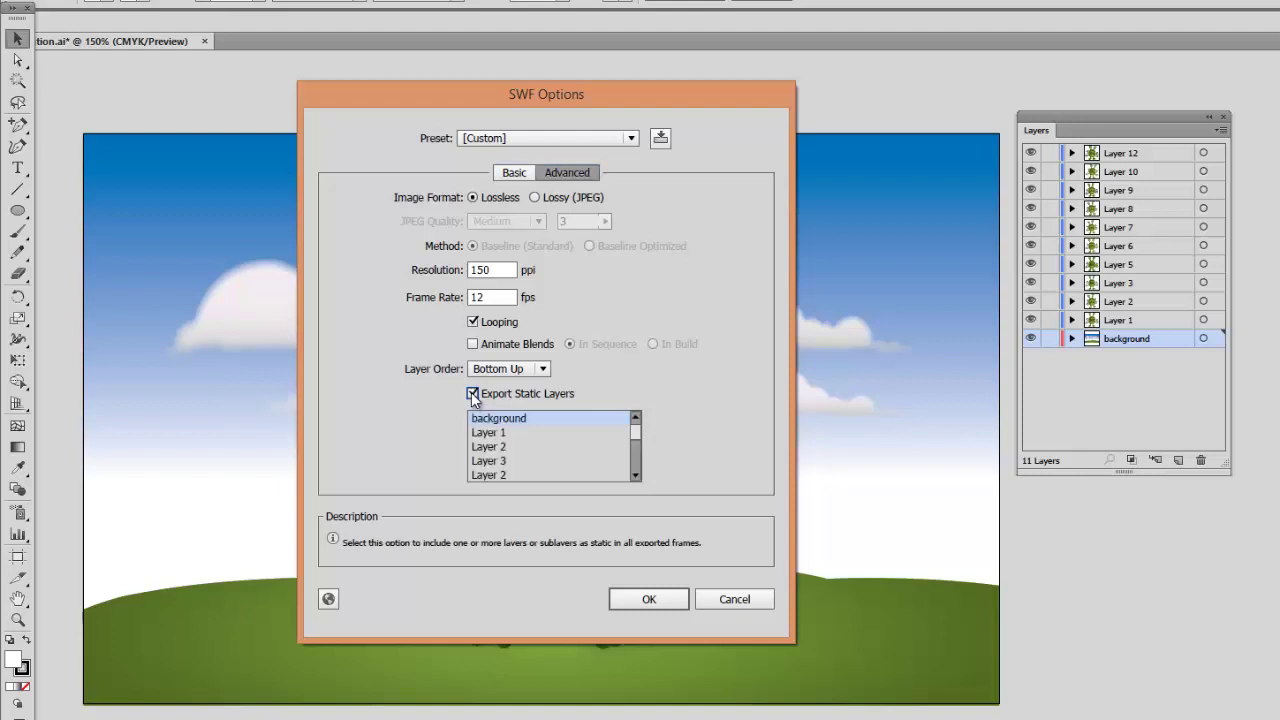
click(567, 418)
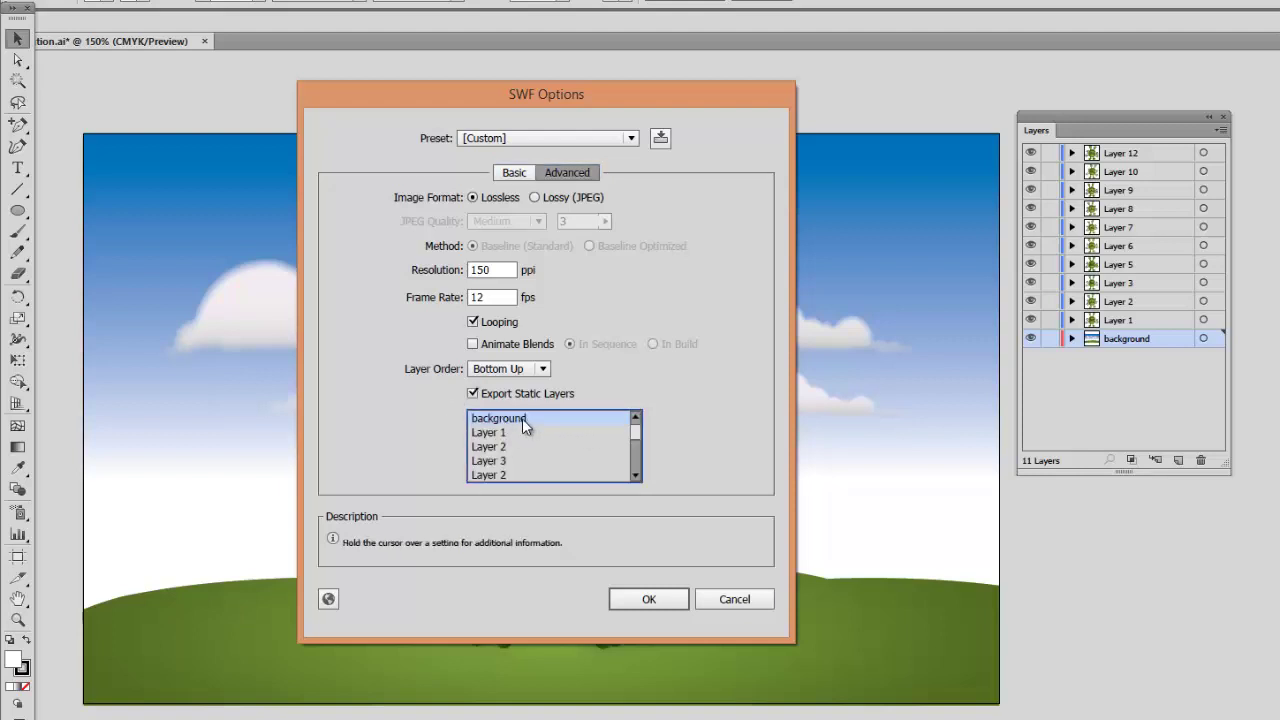
click(643, 599)
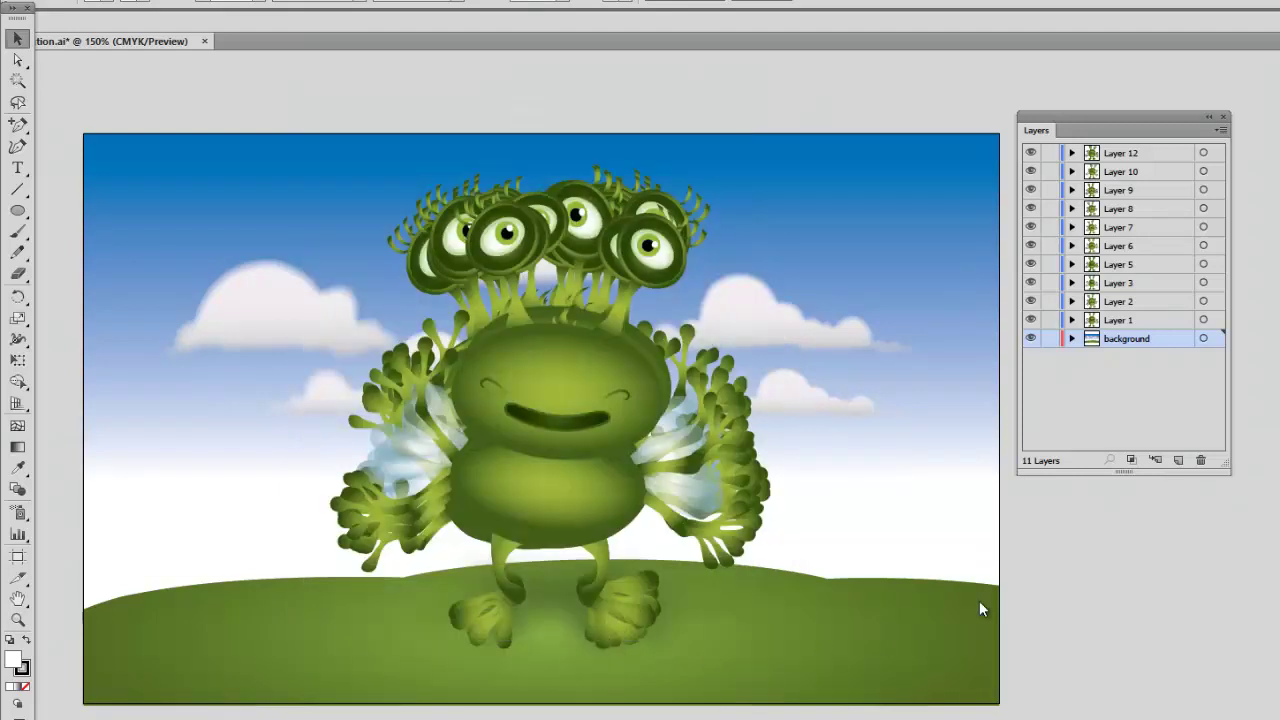